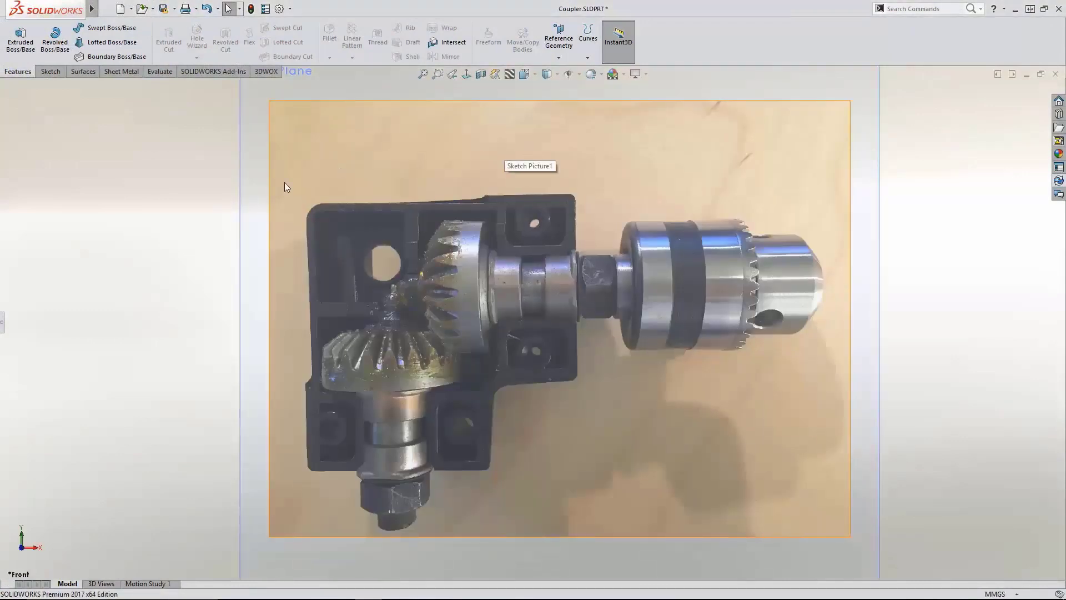
Step: On the Front Plane, sketch a corner rectangle and hole circle over the upper mounting tab
left_click(239, 204)
left_click(276, 171)
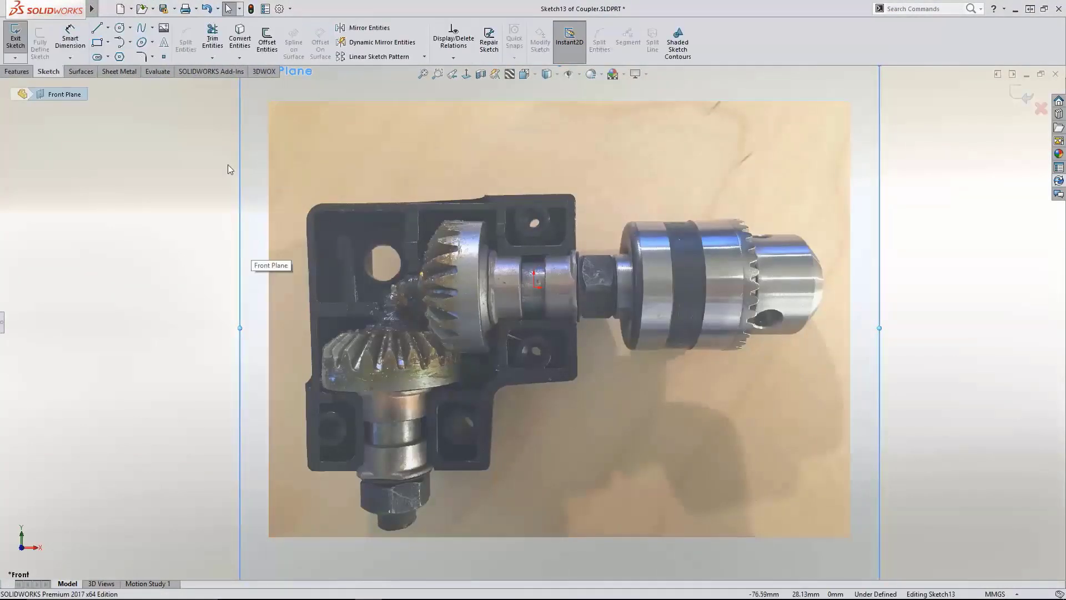
left_click(98, 43)
left_click(611, 246)
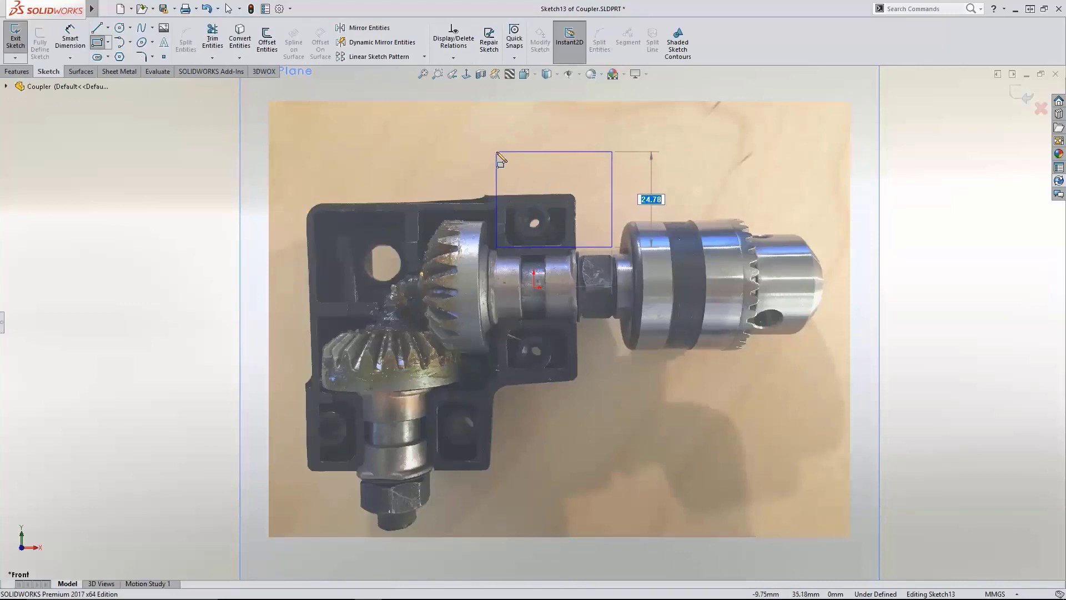
left_click(496, 151)
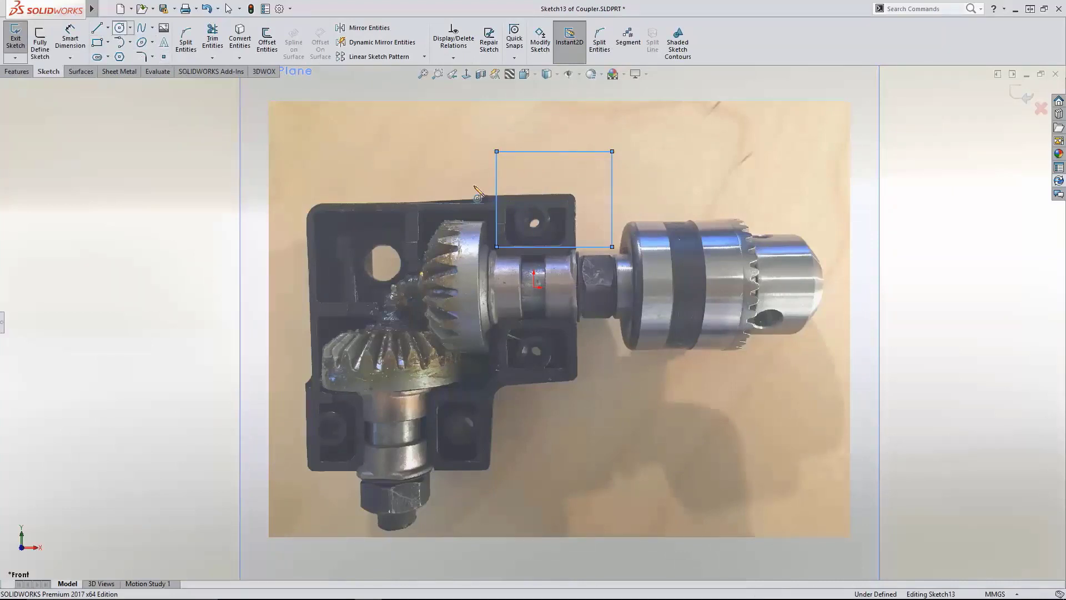
left_click(532, 216)
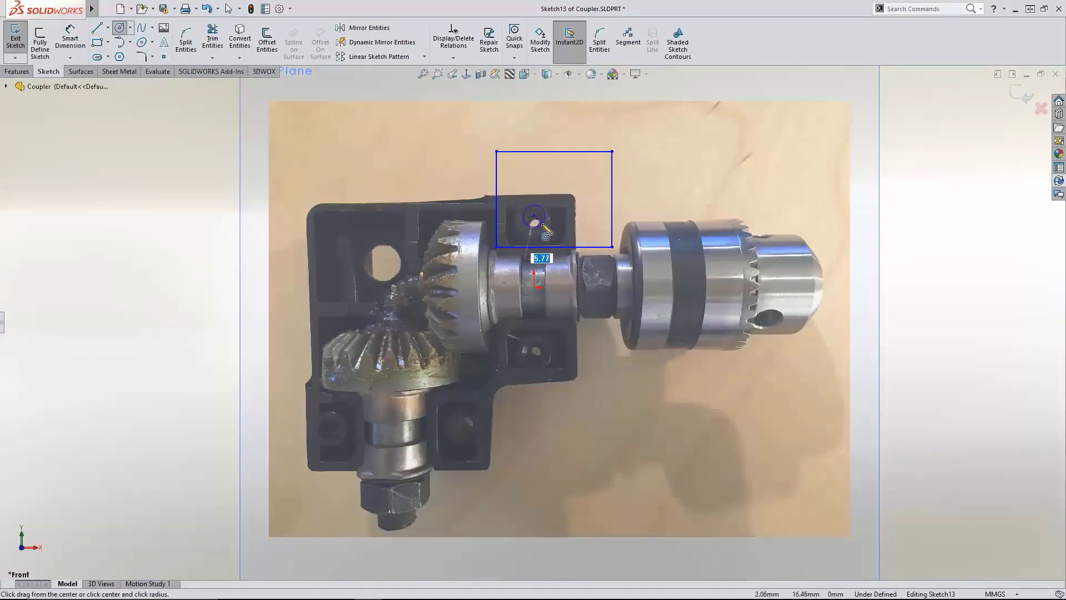
Step: Mirror the rectangle and circle about a horizontal shaft centerline, then resize the tab rectangles
left_click(108, 27)
left_click(117, 40)
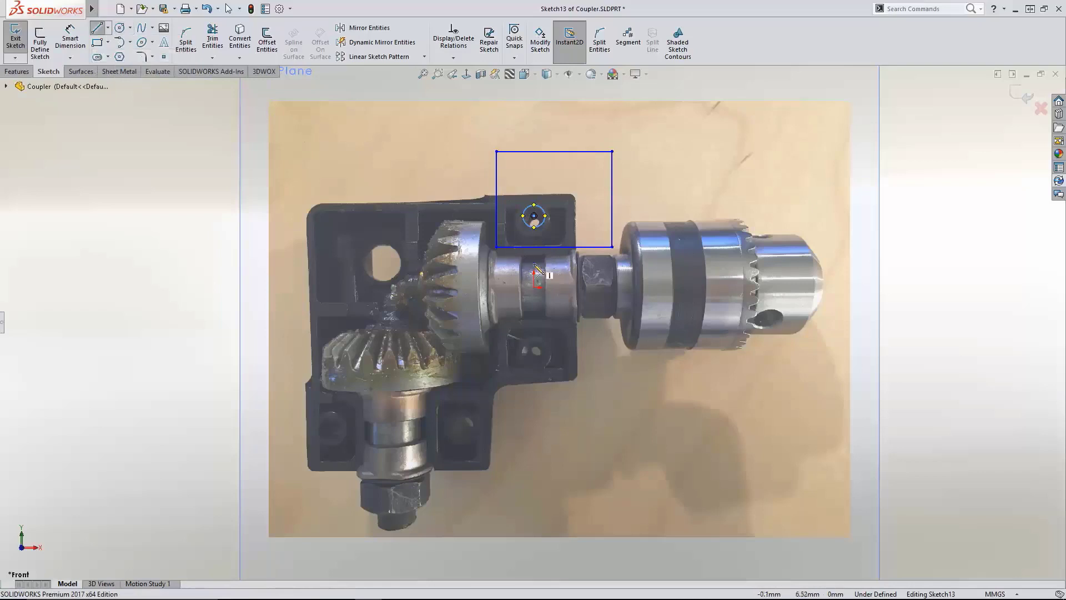
left_click(461, 287)
key("Escape")
left_click_drag(193, 119, 731, 310)
left_click(368, 28)
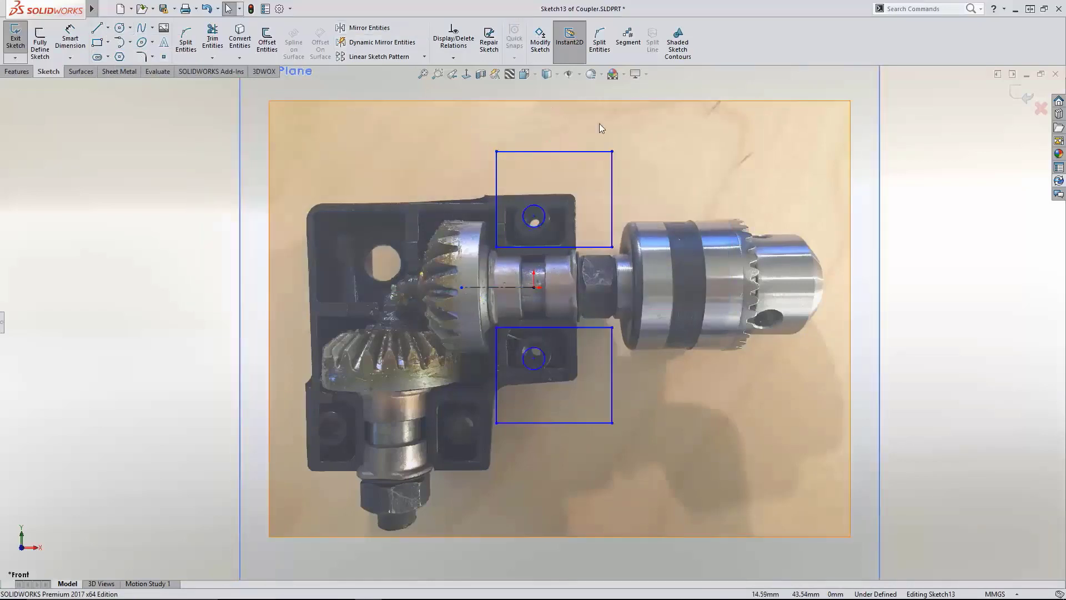
mouse_move(613, 152)
left_mouse_down()
mouse_move(646, 207)
mouse_move(617, 161)
left_mouse_up()
Step: Dimension the hole circles to Ø6 mm with 35 mm spacing
right_click(226, 177)
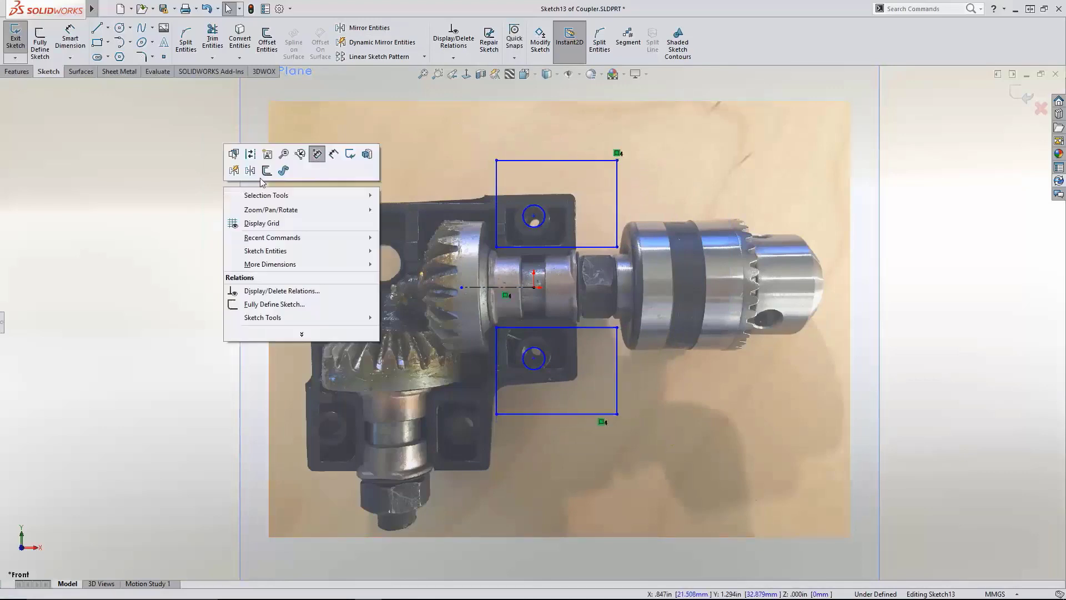
left_click(316, 150)
left_click(526, 226)
left_click(458, 153)
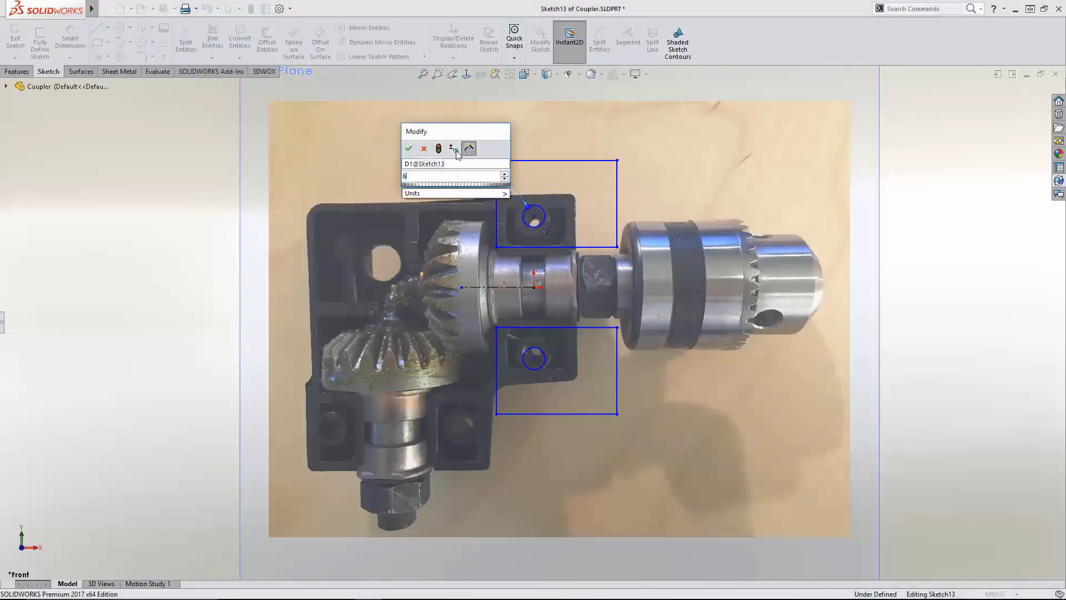
left_click(532, 228)
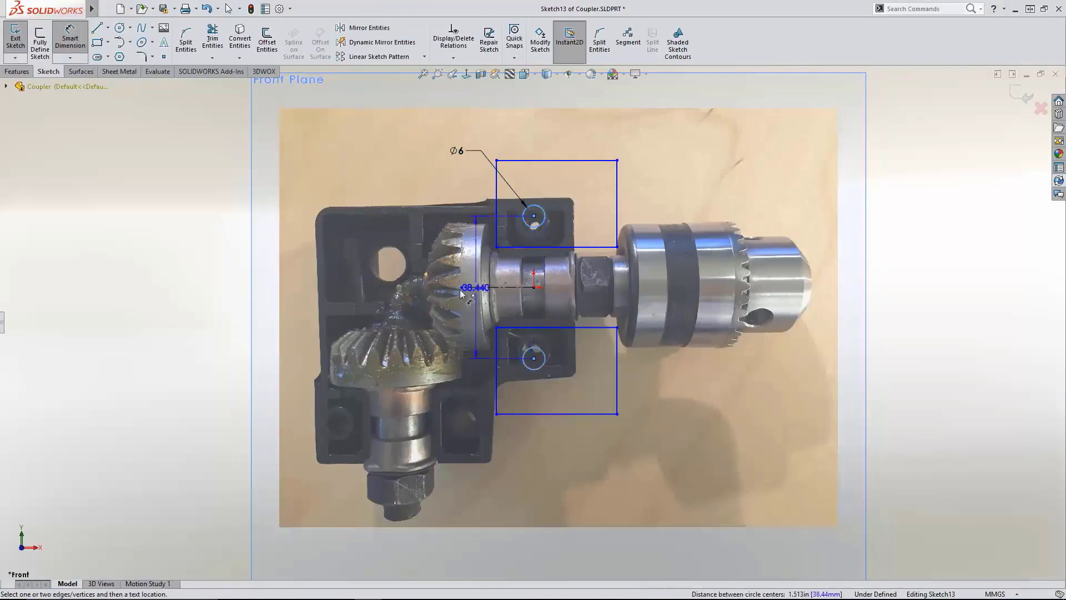
left_click(417, 292)
type("35")
key("Return")
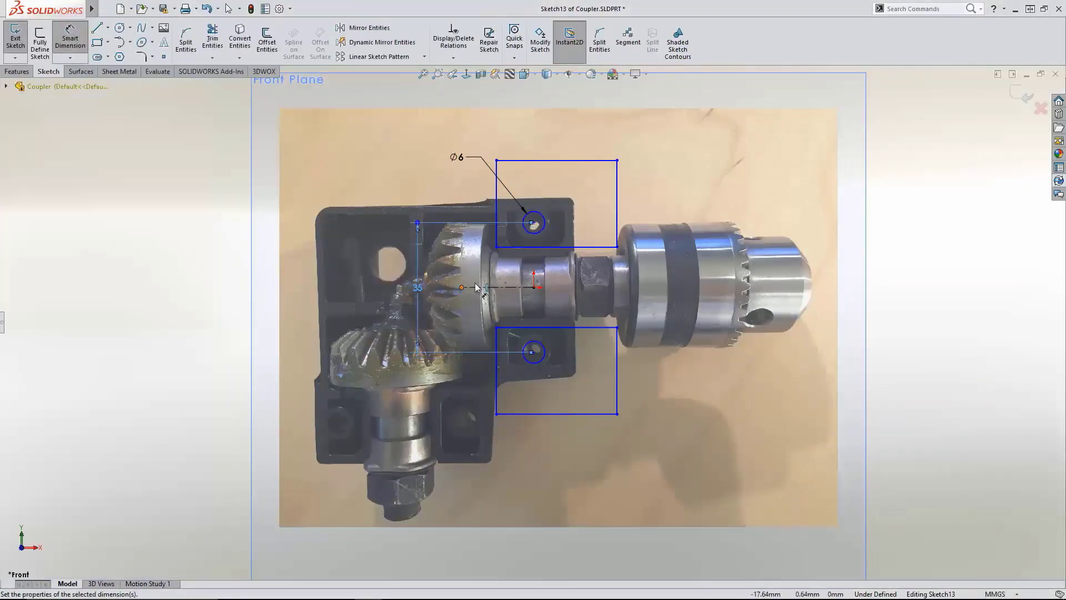
Step: Add the 20 mm edge distance and 30 mm tab width, then shift the tabs slightly right
left_click(514, 247)
left_click(518, 326)
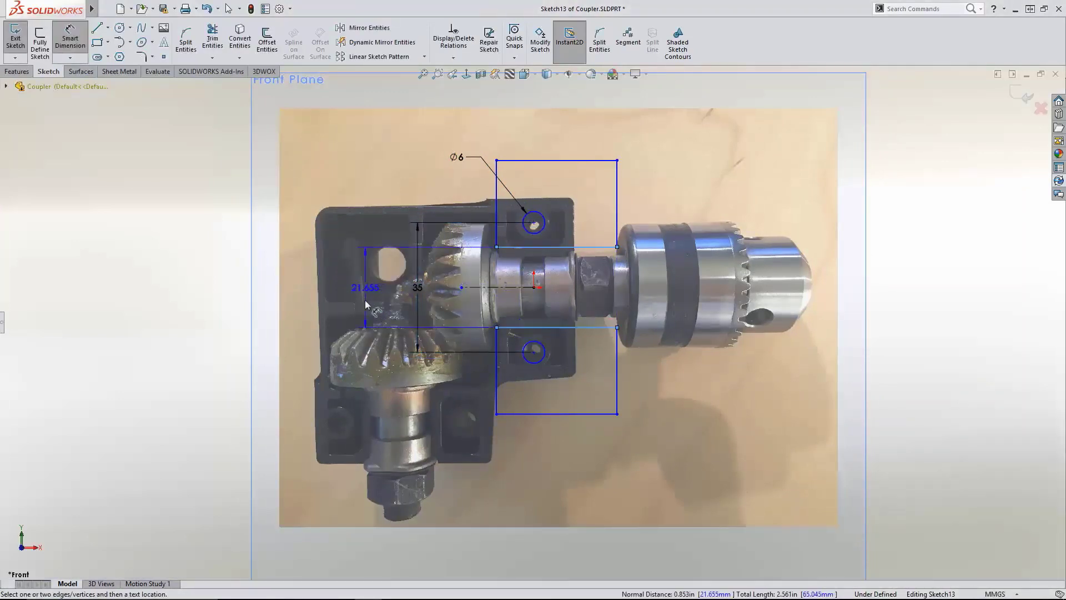
left_click(385, 291)
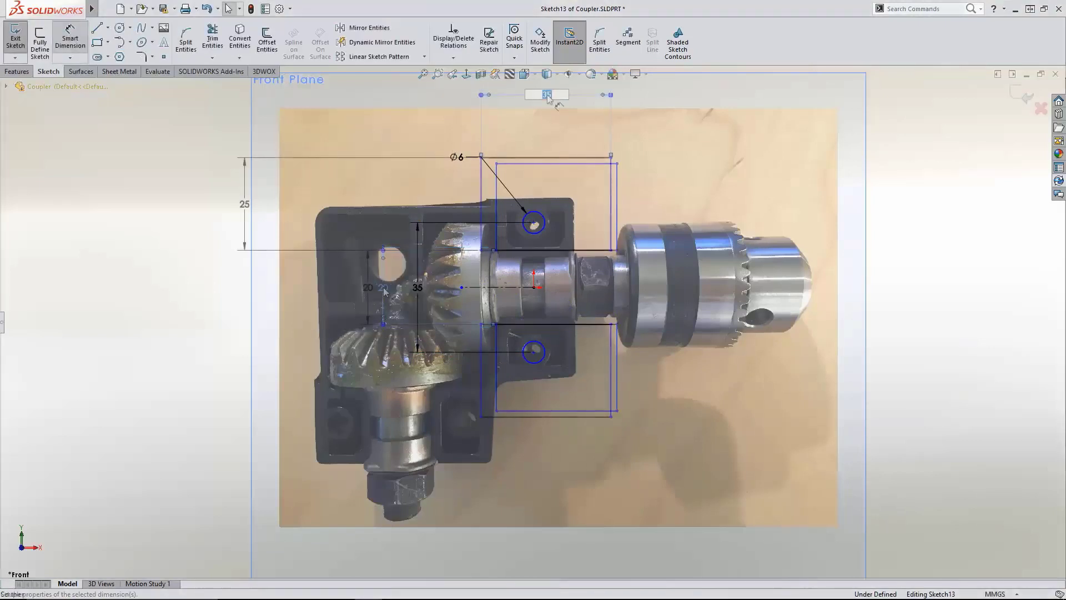
left_click(536, 96)
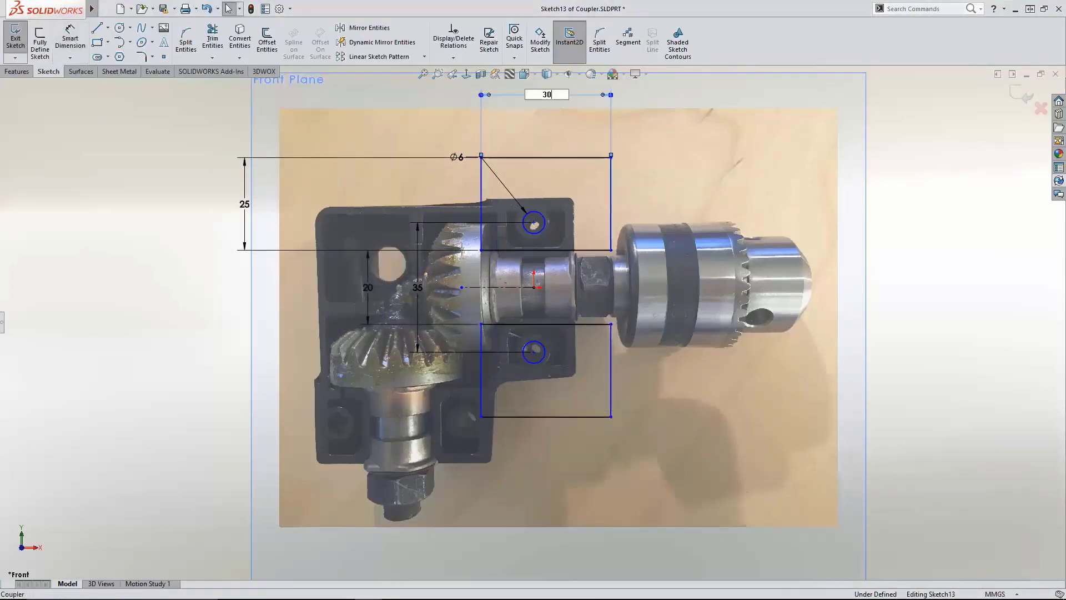
type("30")
key("Return")
left_click_drag(591, 189, 613, 195)
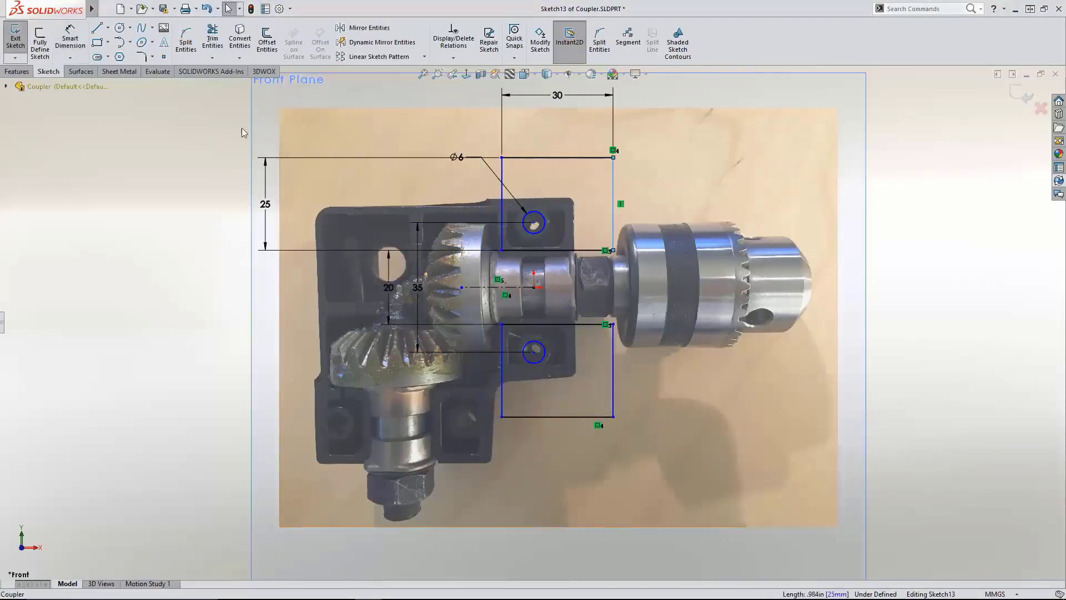
Step: Extrude the tab sketch into the two mounting tabs
left_click(16, 71)
left_click(21, 39)
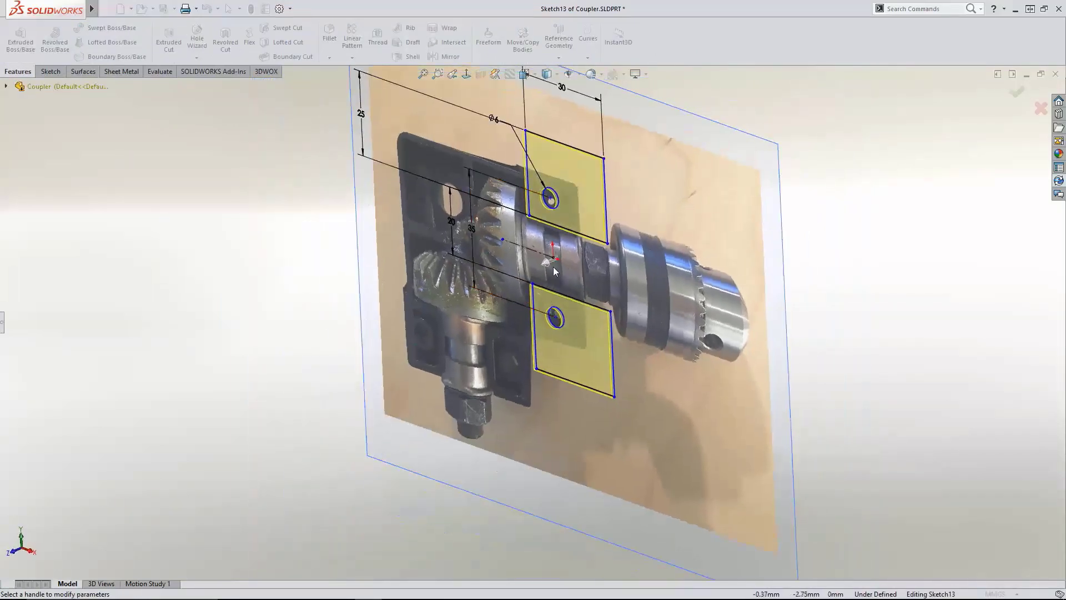
left_click_drag(547, 267, 575, 263)
left_click(572, 258)
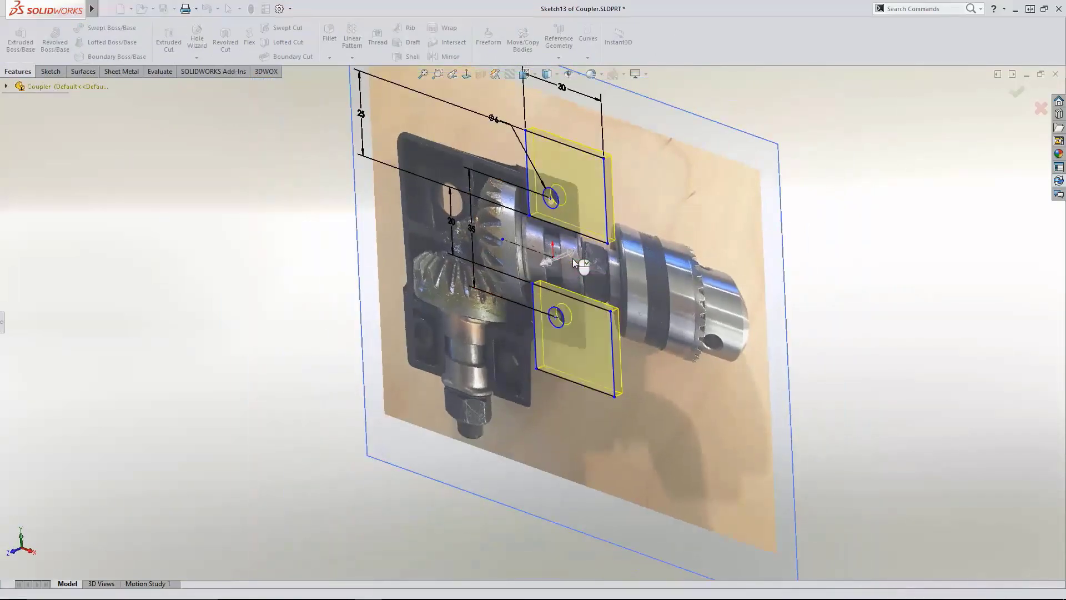
key("Return")
Step: Sketch a circle centred on the shaft axis on the tab face and extrude it into a cylinder
left_click(616, 195)
left_click(641, 156)
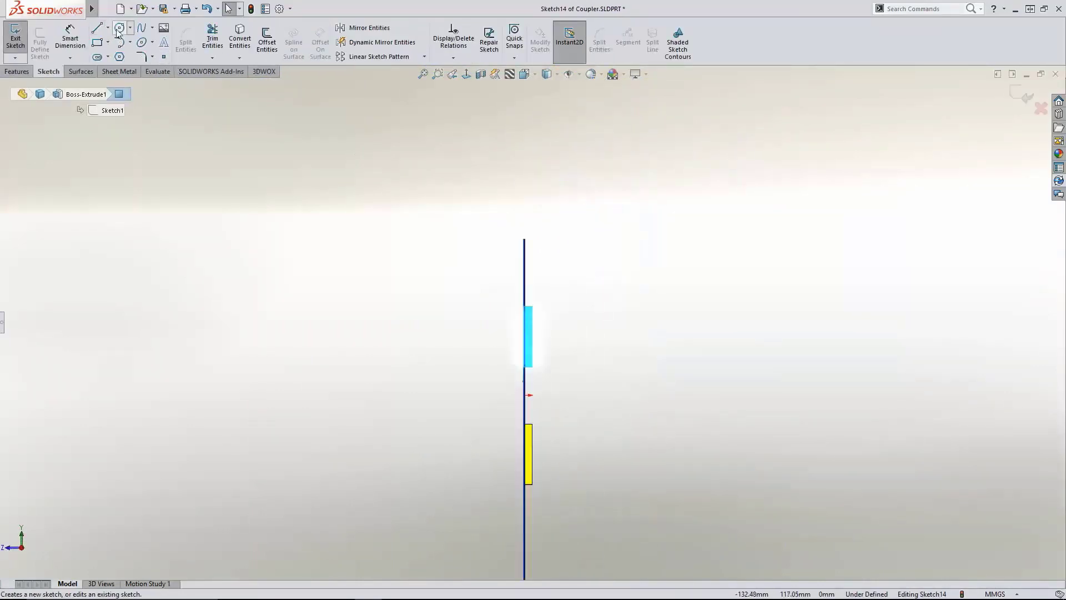
left_click(119, 30)
left_click(523, 394)
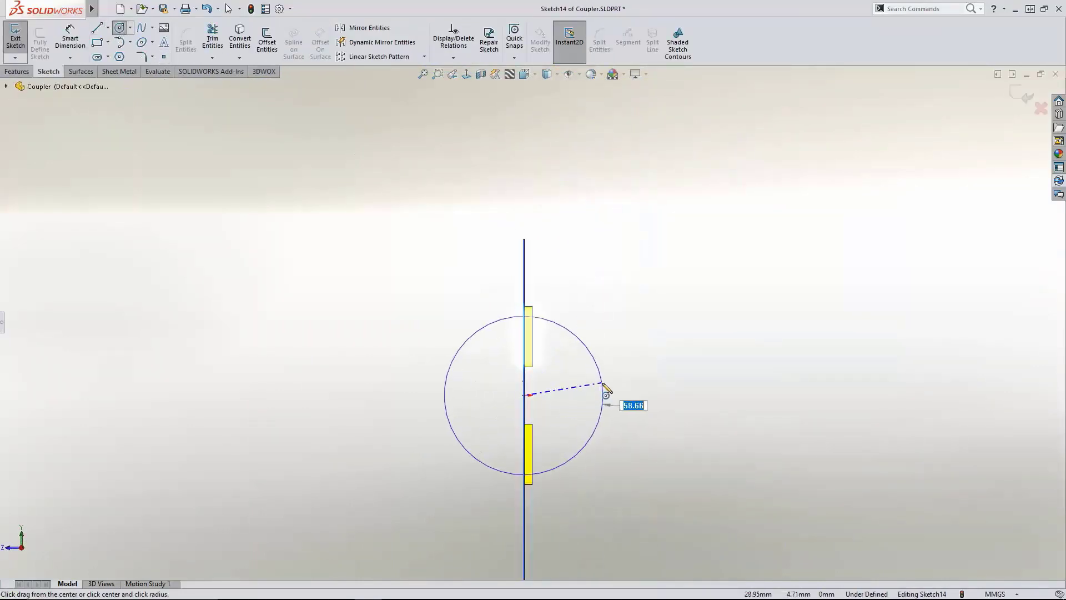
left_click(599, 395)
left_click(22, 72)
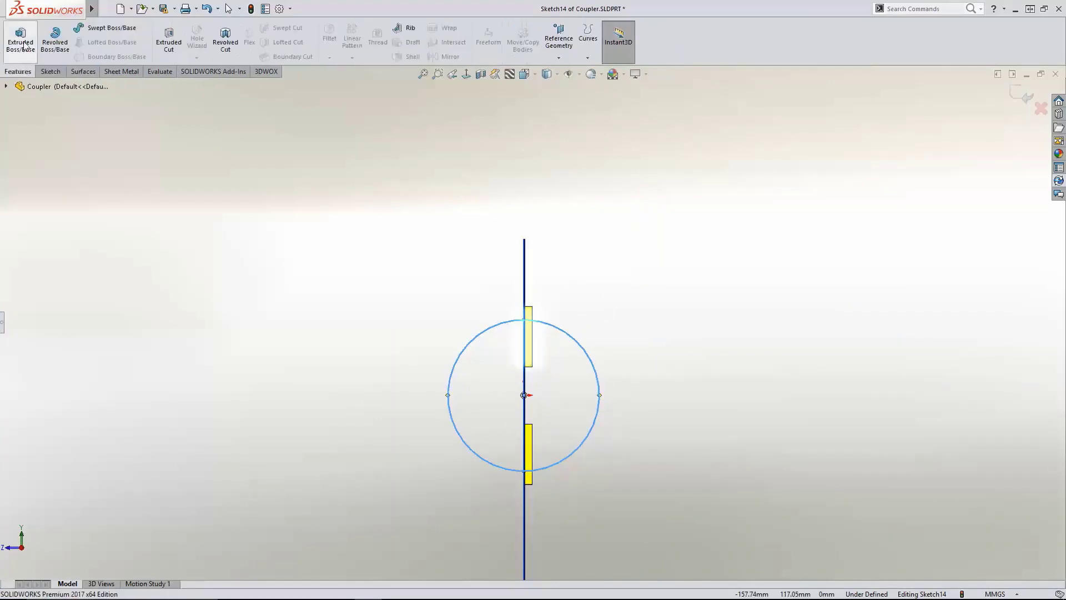
left_click(21, 40)
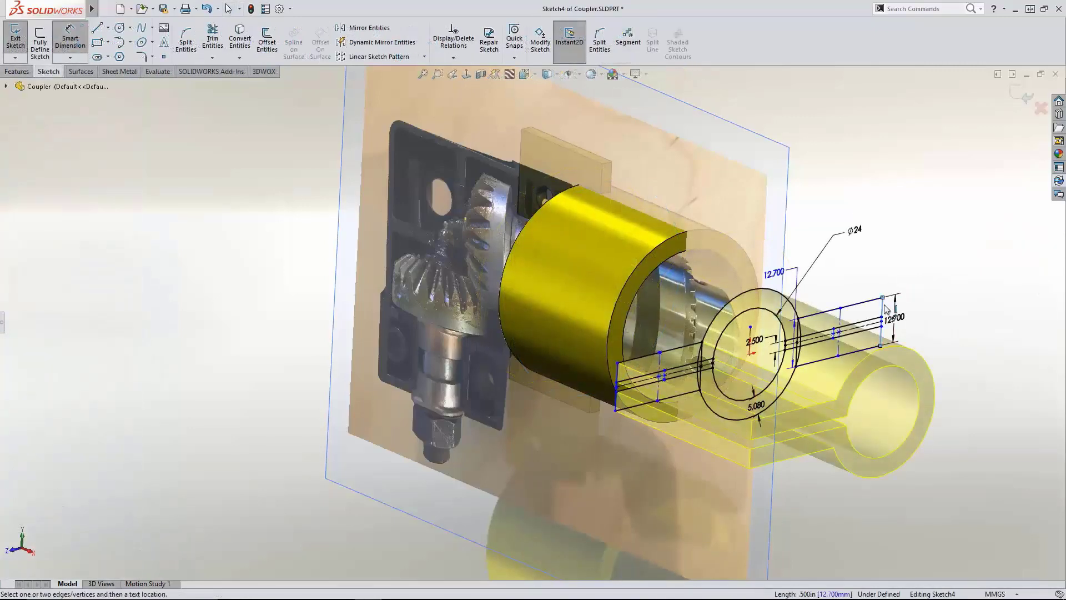
Step: Add an 87.412 dimension between the vertical lines and extrude the sketch into the split-tab tube
left_click(615, 366)
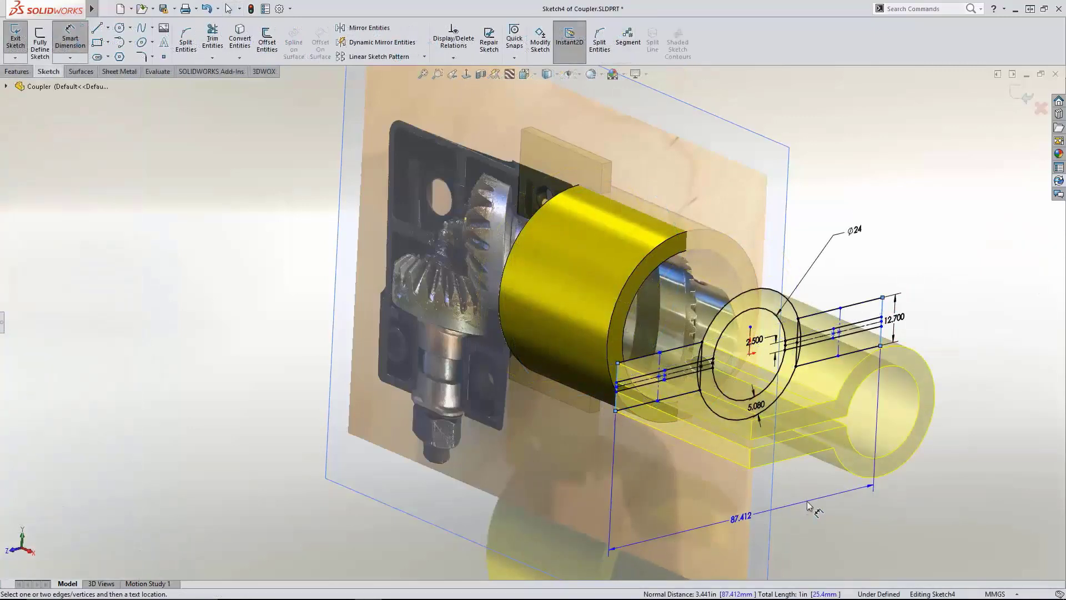
left_click(809, 505)
key("Return")
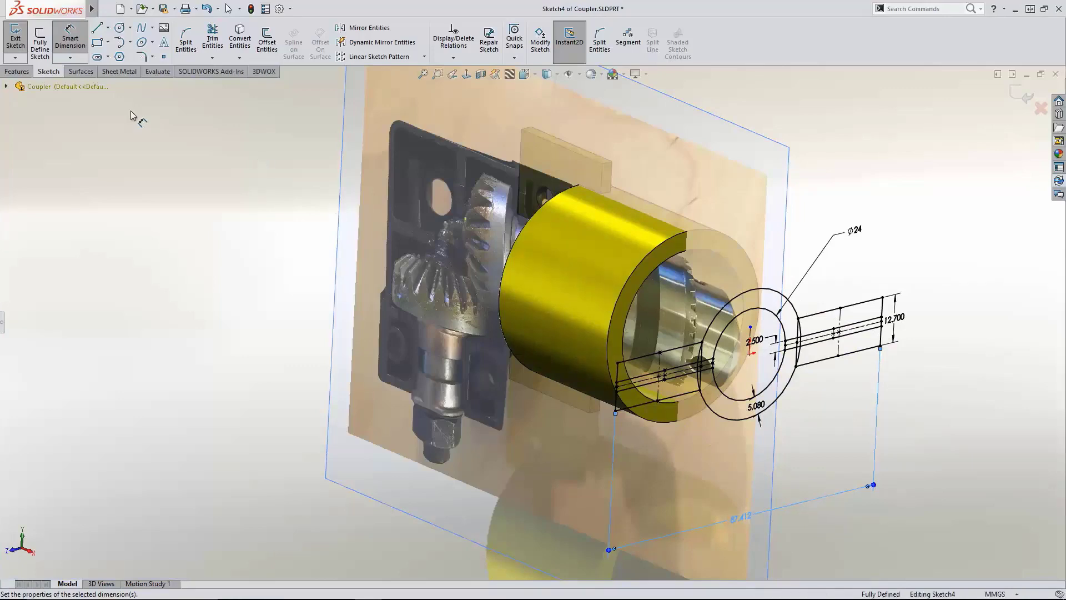
left_click(17, 72)
left_click(21, 39)
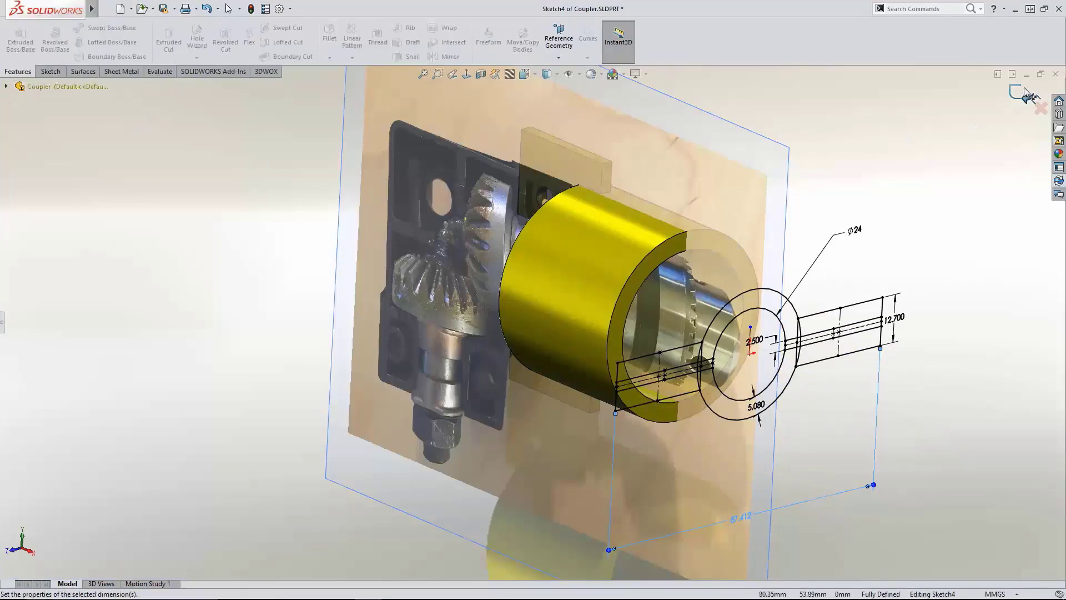
key("Return")
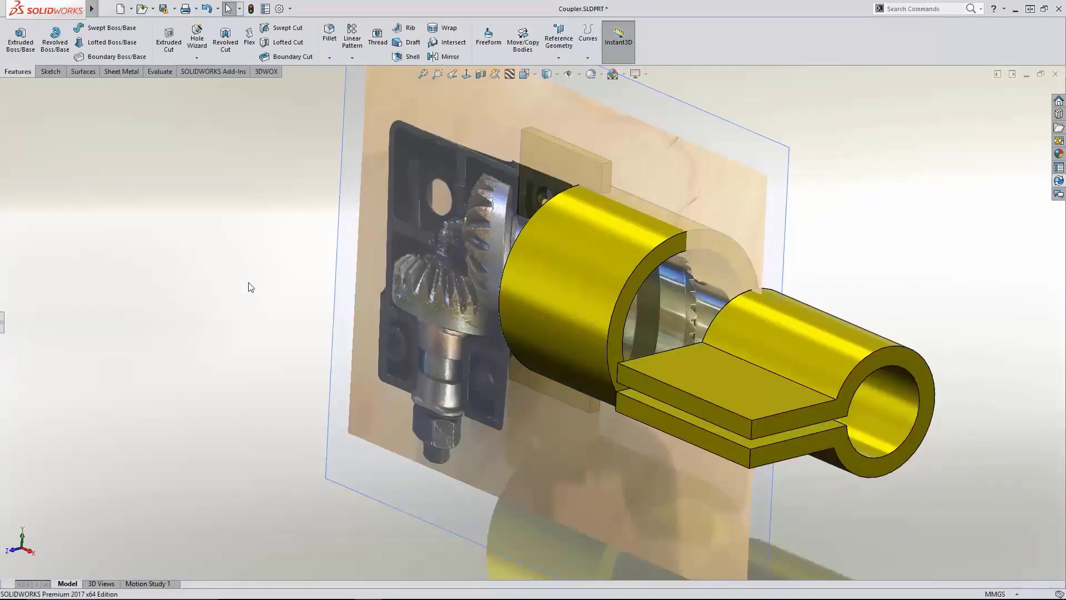
Step: Drag the rollback bar forward past Loft3, Combine1 and Fillet5 to the final fillet
left_click(2, 323)
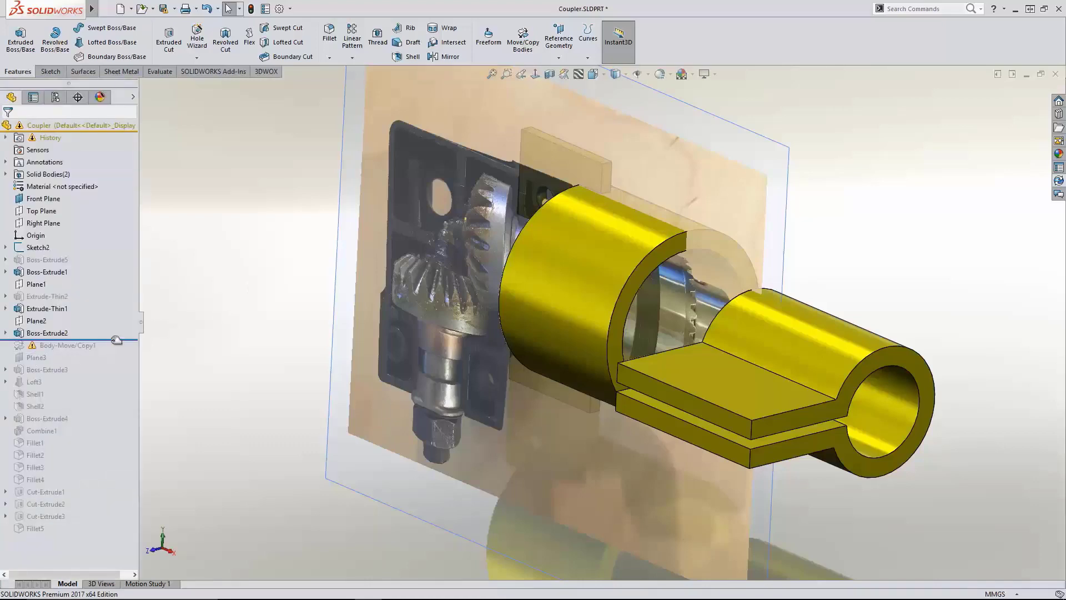
left_click_drag(116, 339, 114, 353)
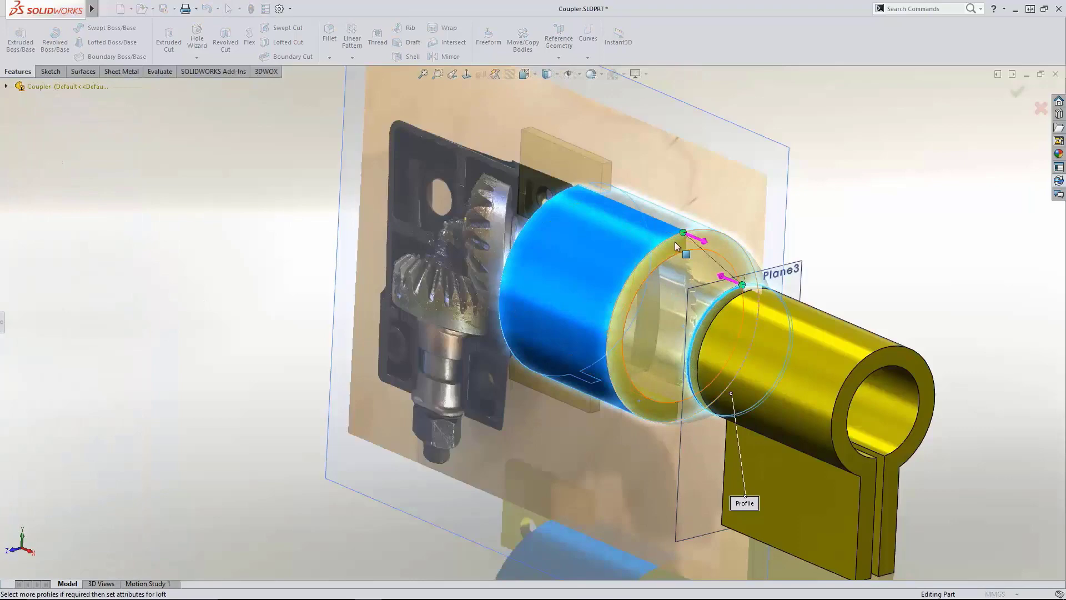
left_click(1017, 92)
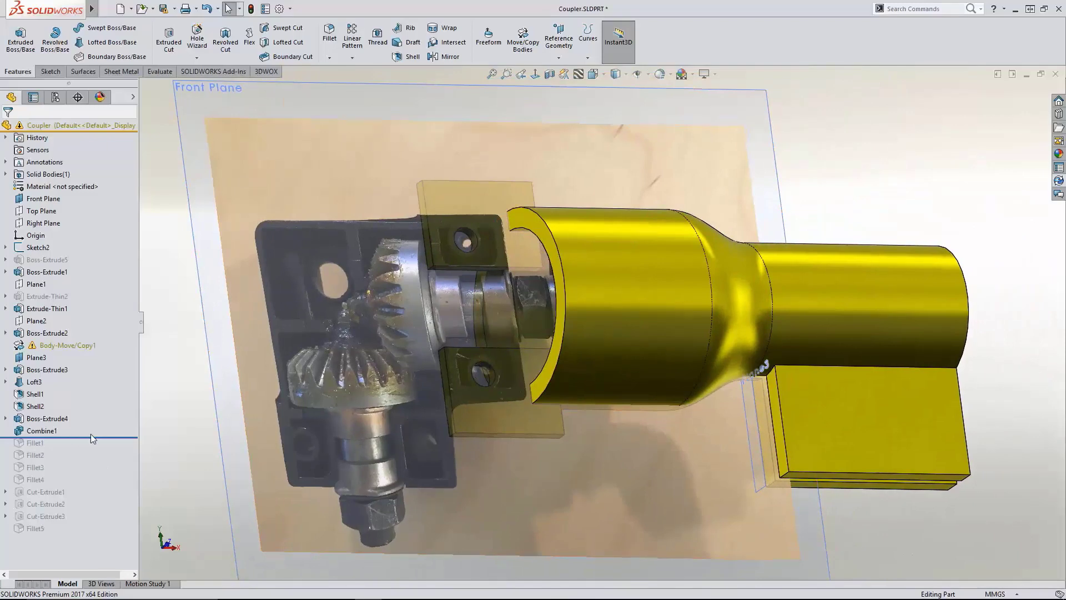
left_click_drag(91, 436, 100, 449)
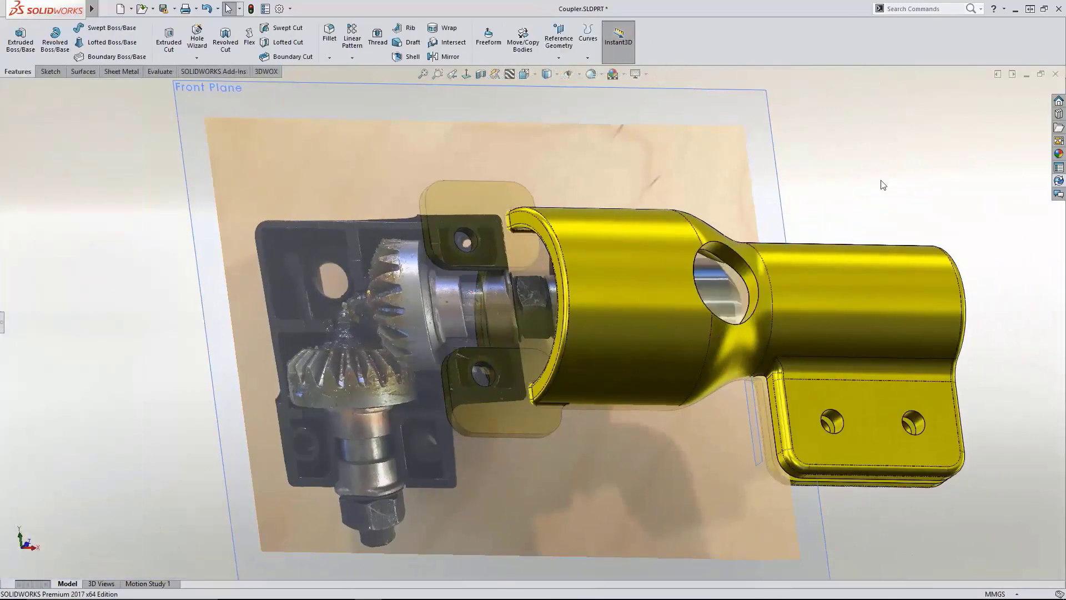
left_click(3, 322)
left_click_drag(100, 509, 100, 534)
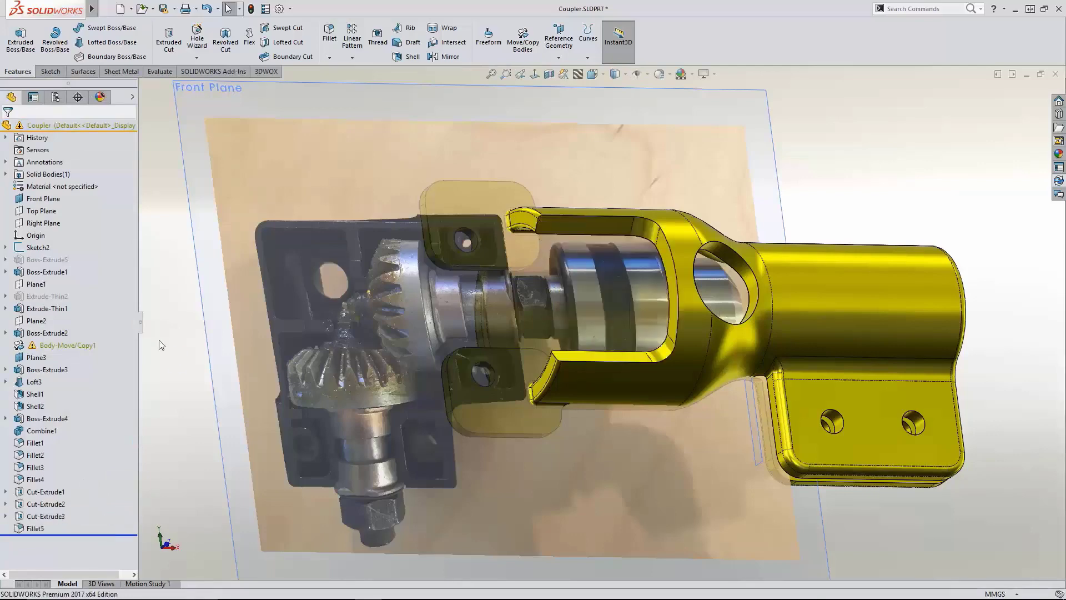
left_click(140, 322)
Step: Hide the reference sketch picture and its plane and fit the coupler in view
mouse_move(324, 338)
middle_mouse_down()
mouse_move(577, 298)
mouse_move(577, 267)
middle_mouse_up()
left_click(568, 74)
left_click(574, 98)
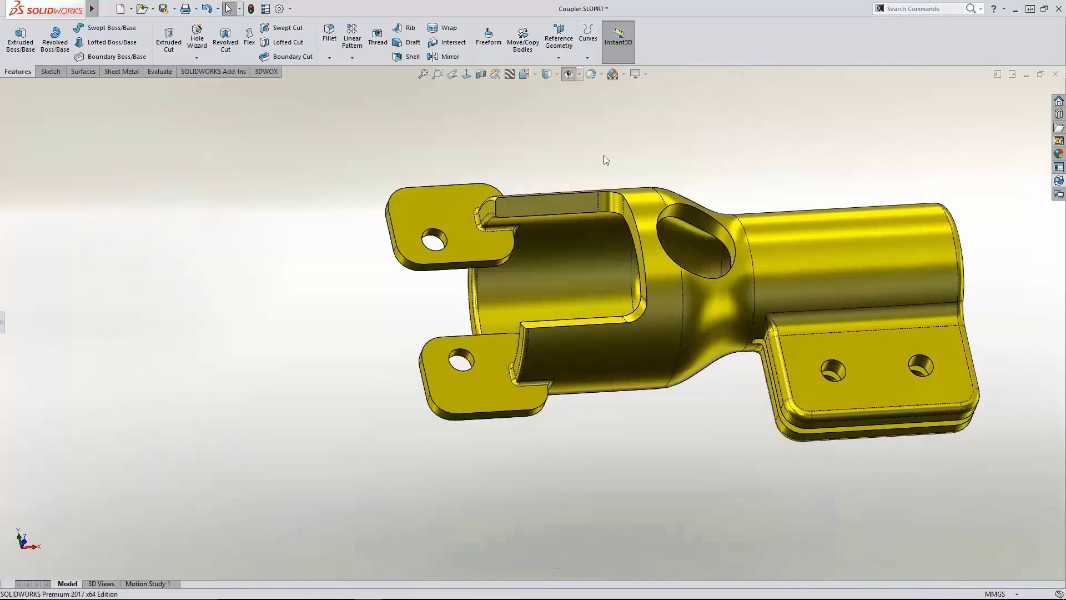
key("f")
Step: Send the coupler to 3DWOX Print 3D and preview the sliced toolpath
left_click(272, 72)
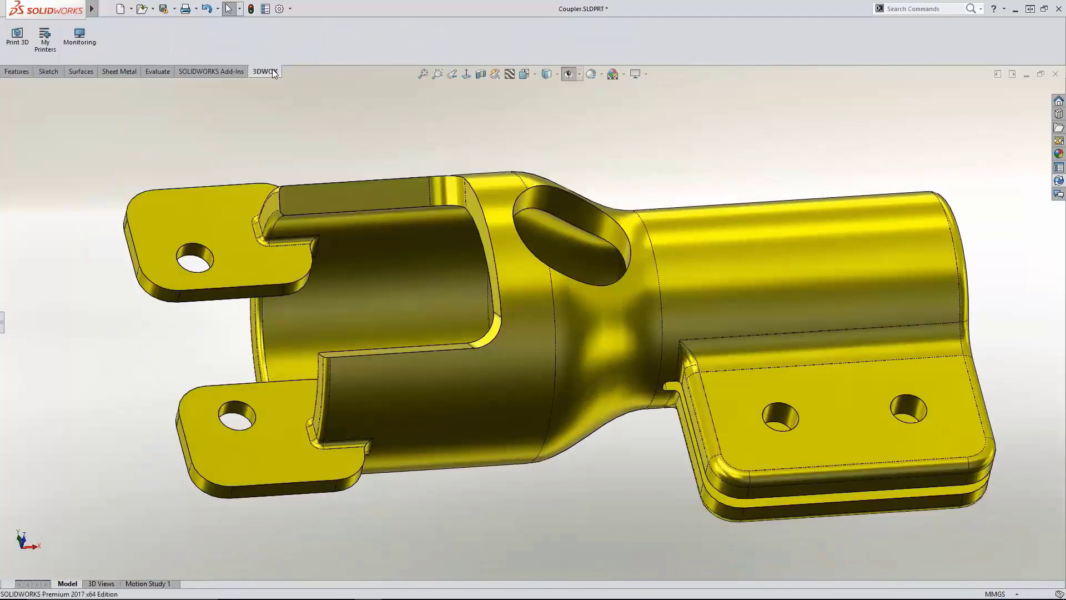
left_click(18, 43)
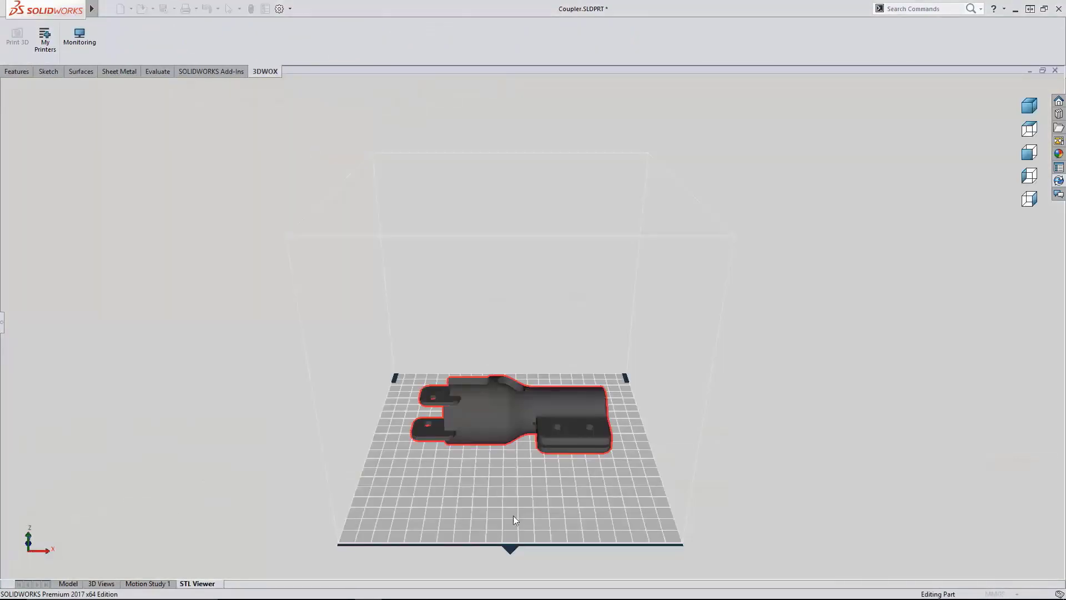
scroll(513, 519, "up", 3)
left_click_drag(521, 523, 310, 344)
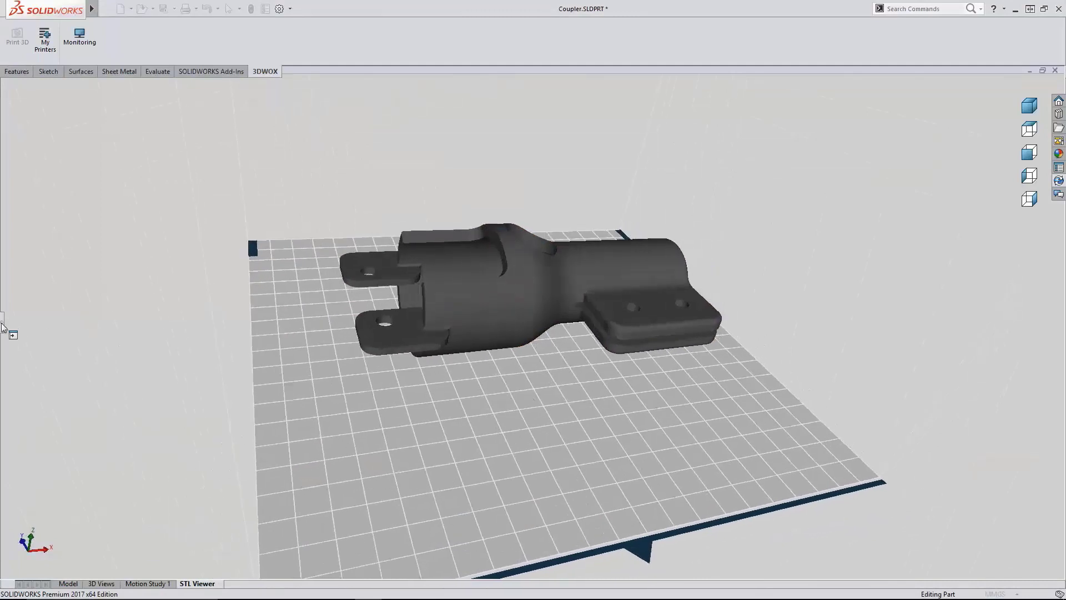
left_click(3, 328)
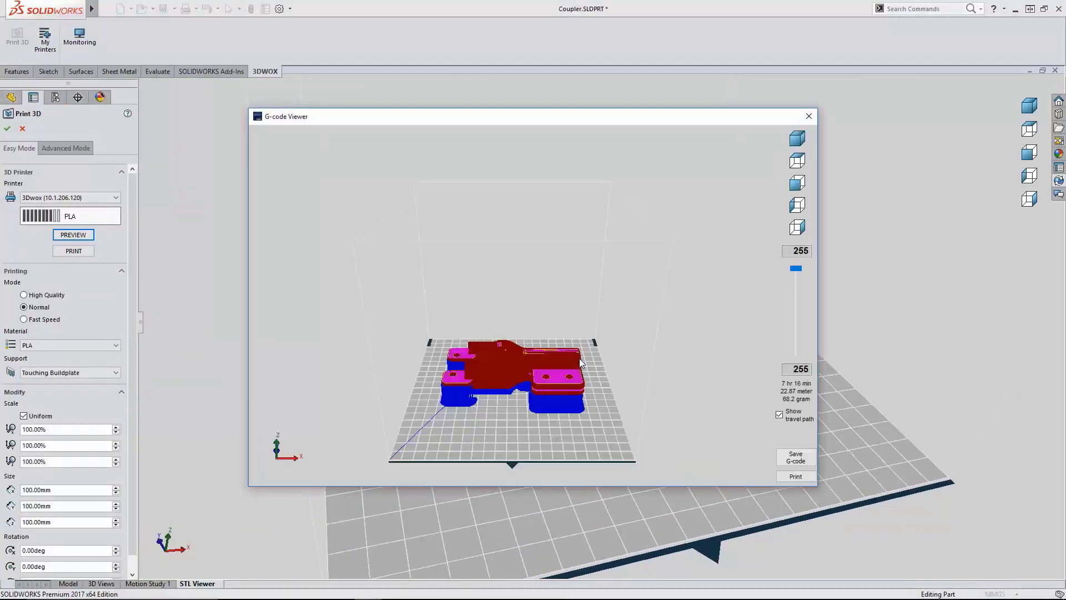
scroll(581, 362, "up", 2)
left_click_drag(506, 442, 531, 364)
Step: Reorient the coupler and move the rollback bar to just after Cut-Extrude5
scroll(545, 369, "up", 3)
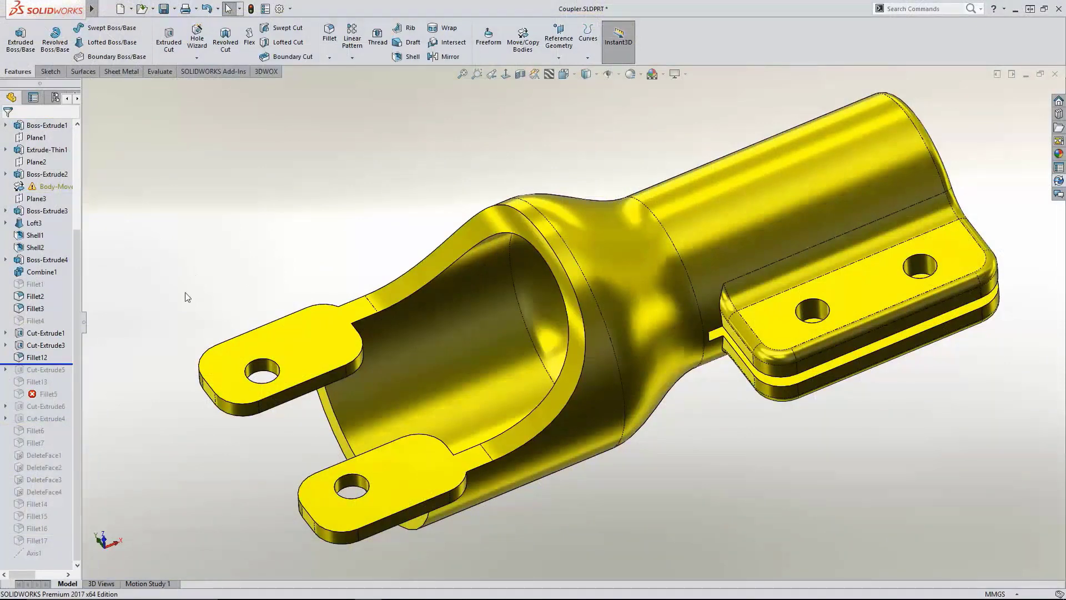
middle_click_drag(394, 214, 333, 249)
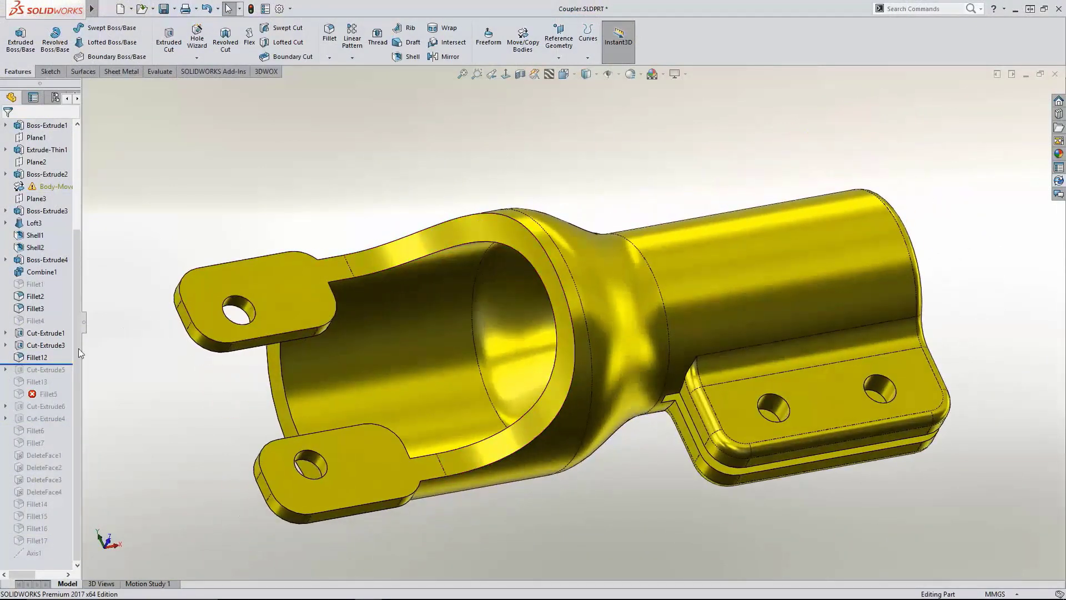
left_click_drag(66, 363, 66, 371)
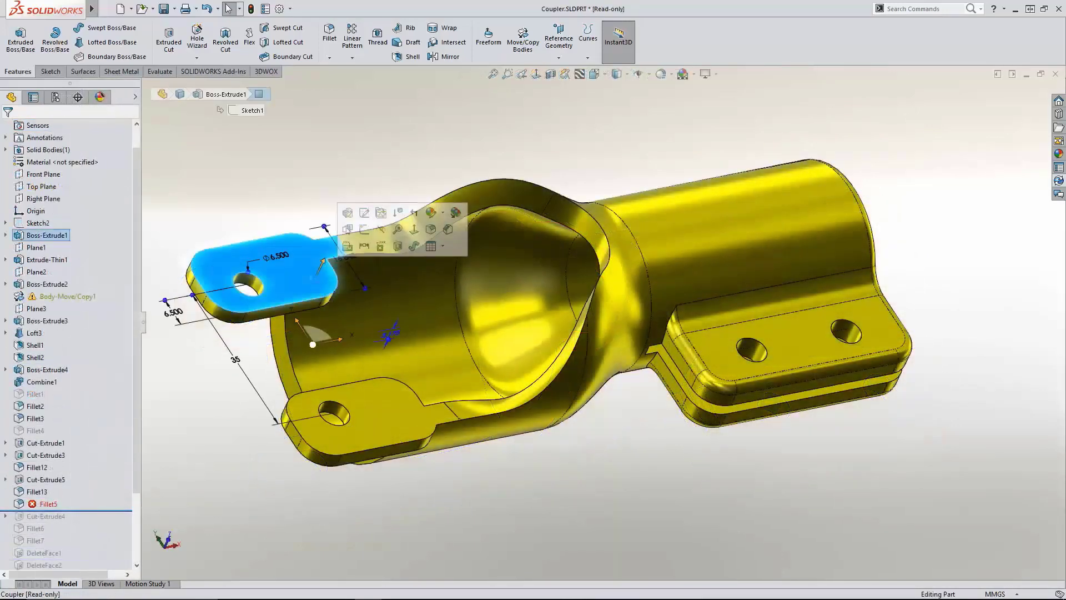
Step: On the upper tab face, sketch a horizontal centerline, mirrored angled lines and a vertical barrel-edge line
left_click(364, 212)
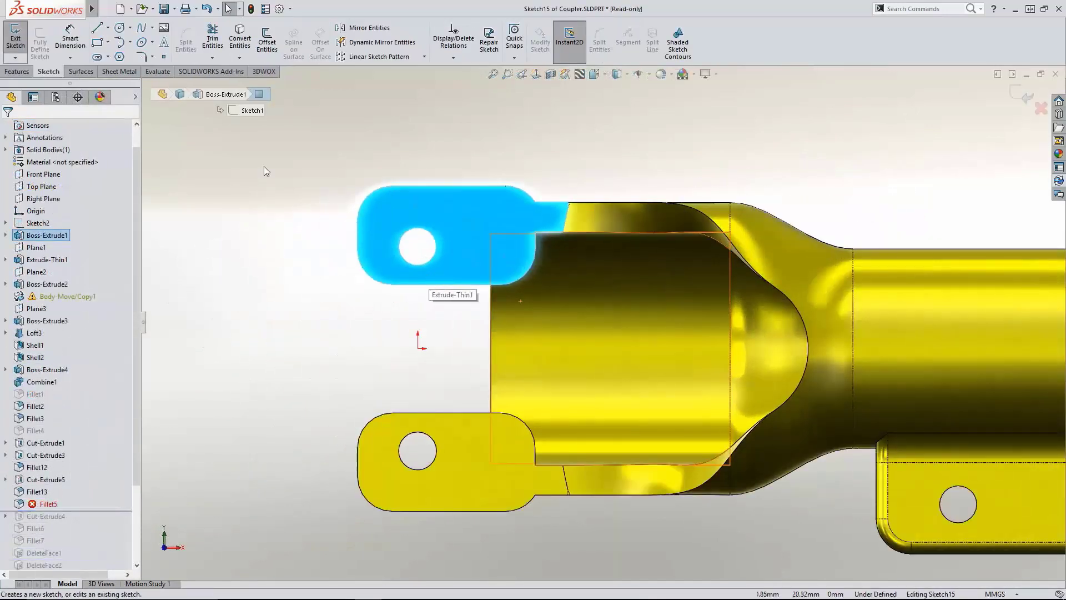
left_click(117, 56)
left_click(417, 348)
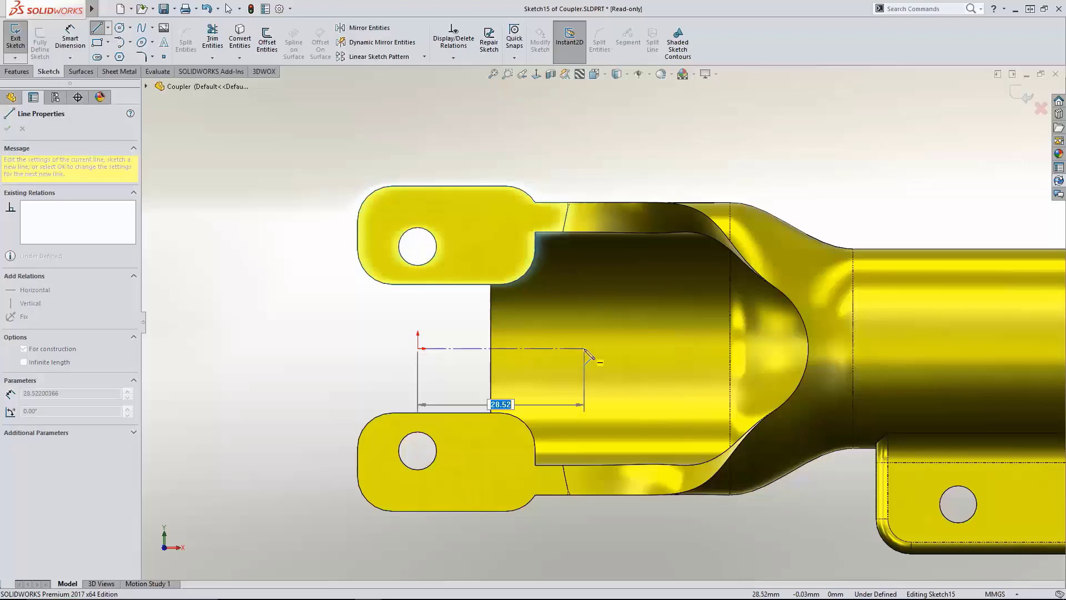
left_click(584, 348)
key("Escape")
left_click(99, 27)
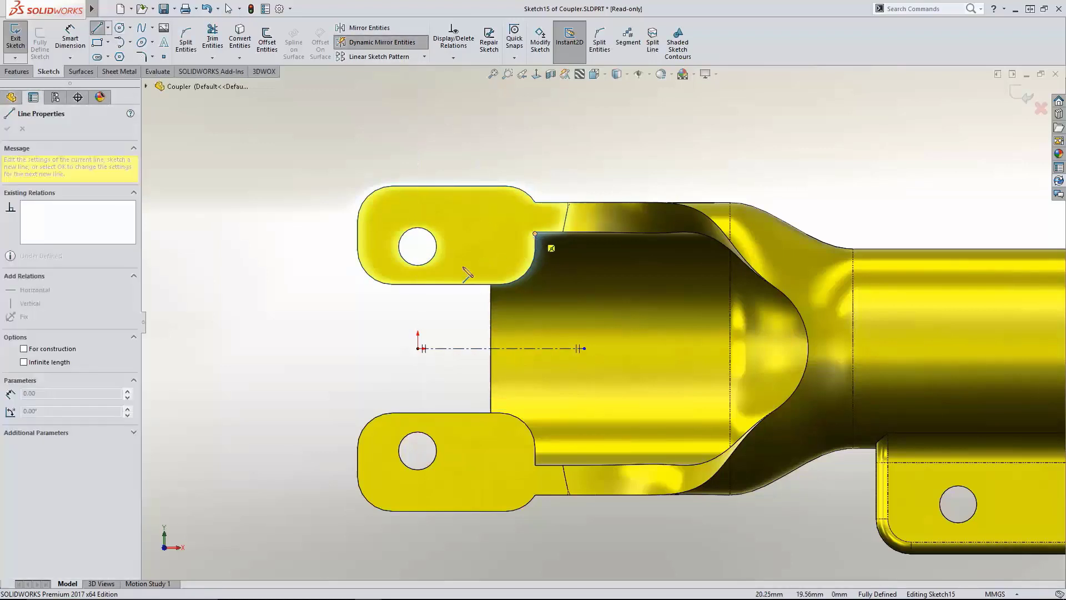
left_click(417, 284)
double_click(417, 348)
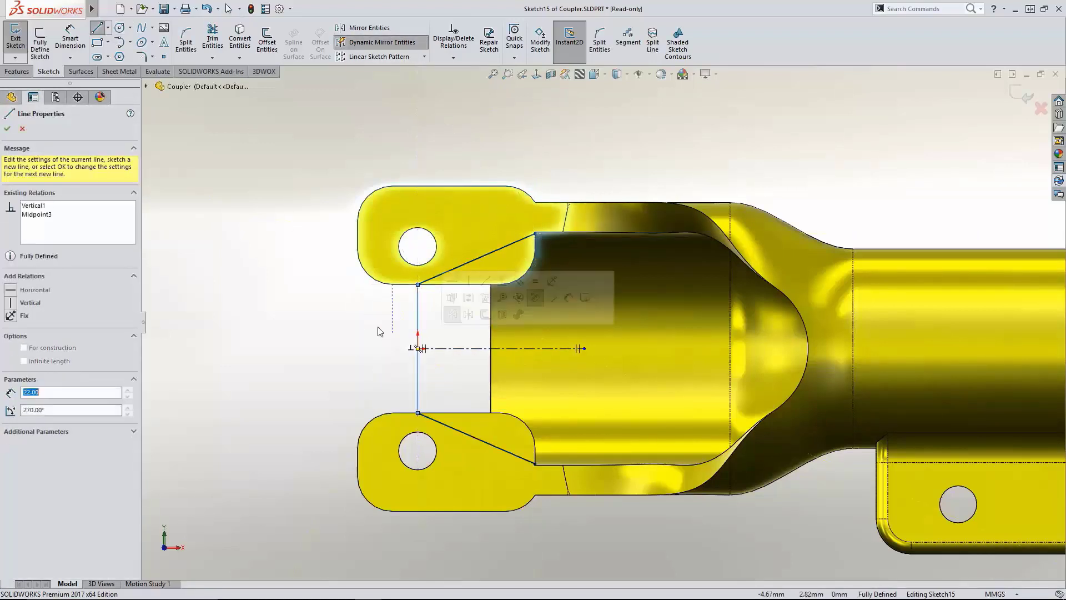
left_click(534, 234)
left_click(535, 464)
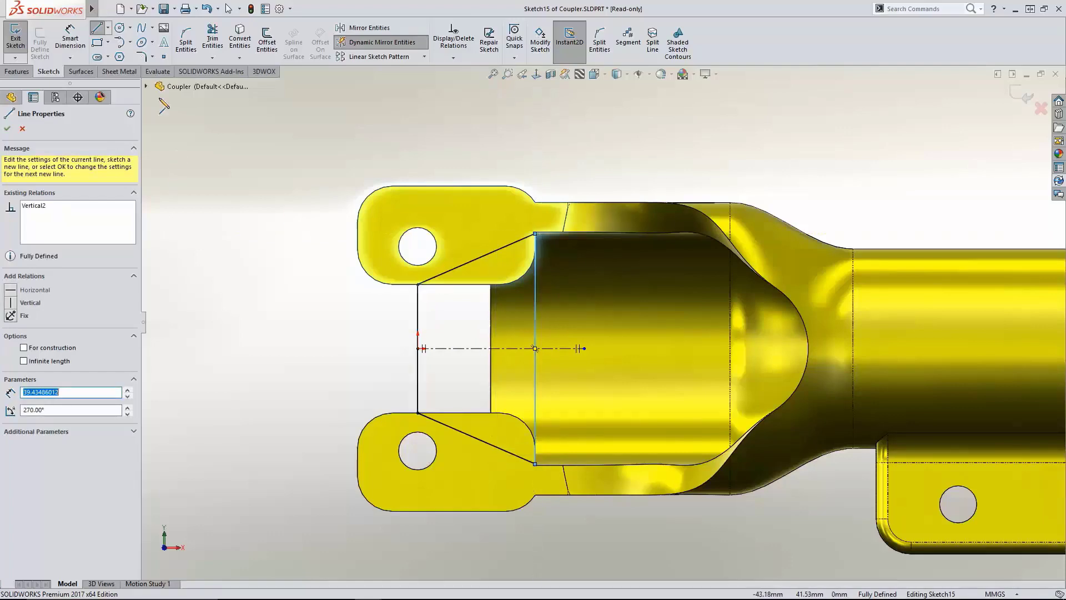
key("Escape")
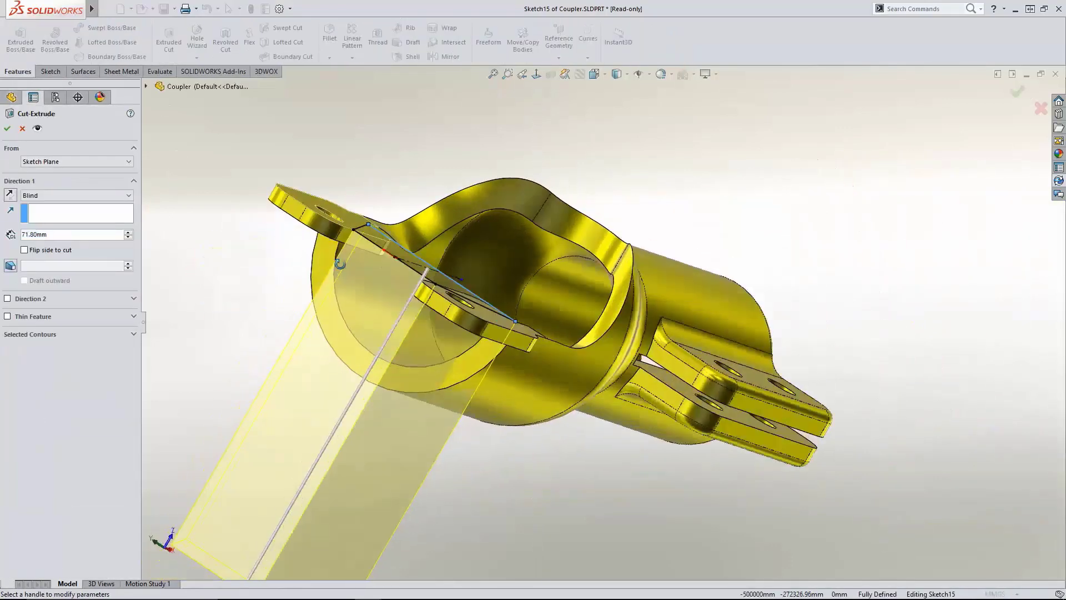
Step: Extrude-cut the sketch Up To Surface at the tab face
left_click(407, 217)
scroll(422, 216, "down", 5)
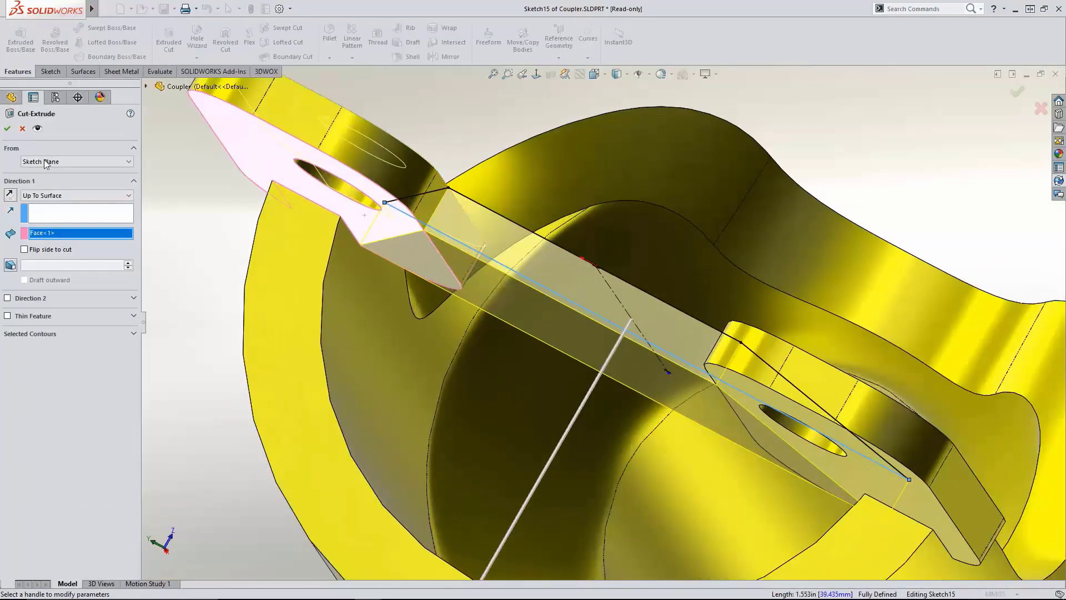
key("Return")
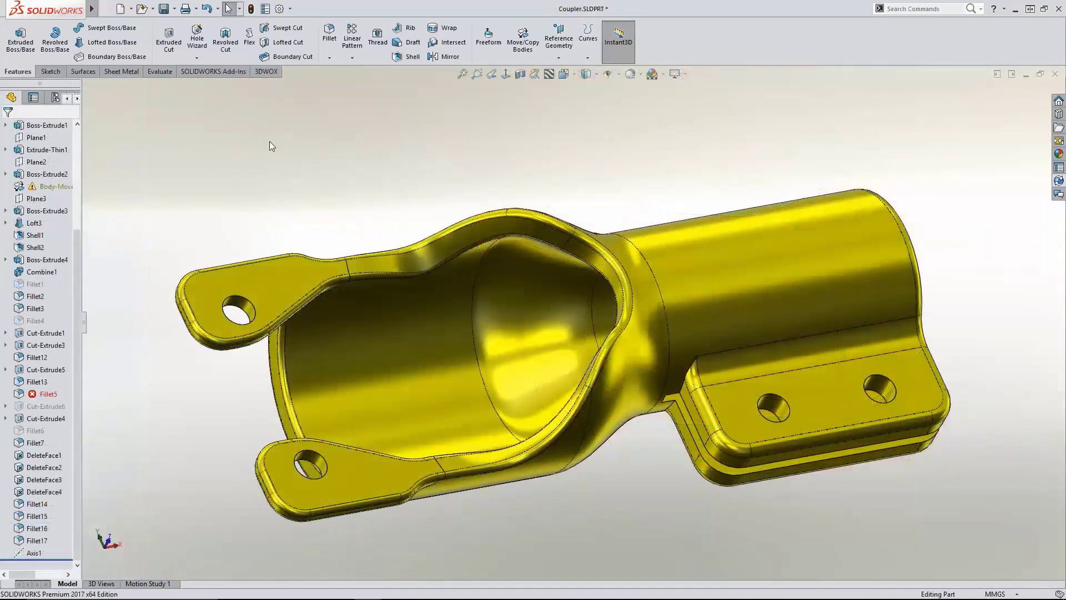
Step: Check the coupler into PDM as version 5, inspect version 2, then return to version 5
left_click(1059, 181)
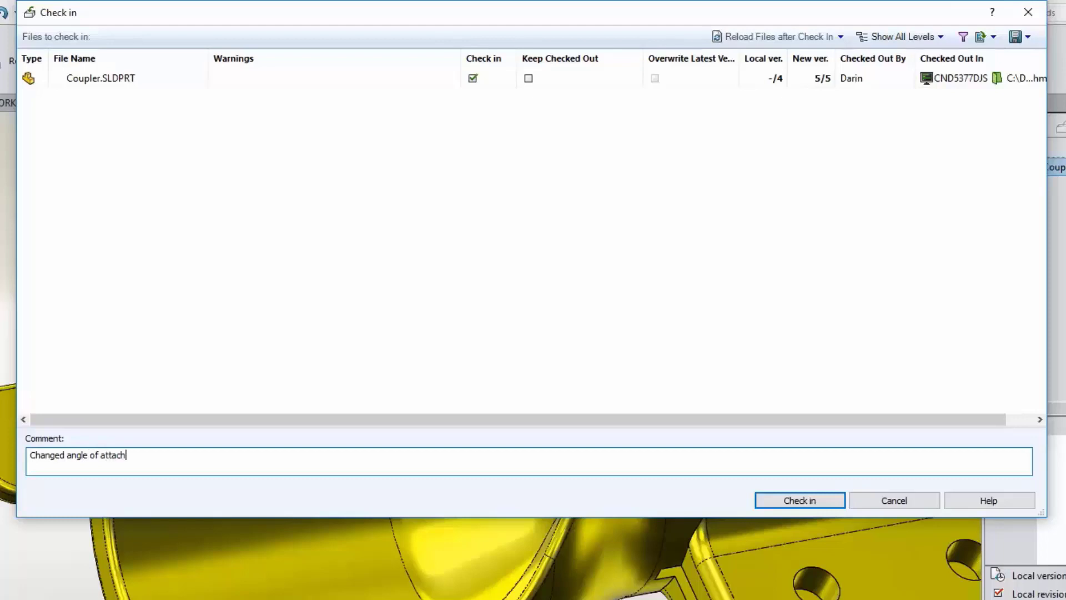
left_click(799, 500)
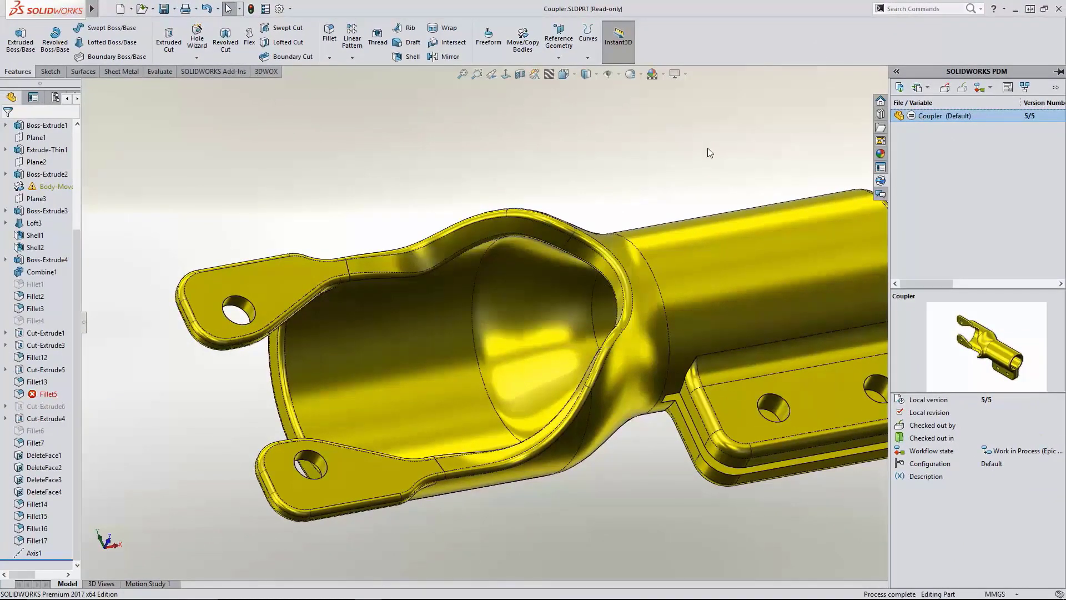
left_click(922, 87)
left_click(944, 116)
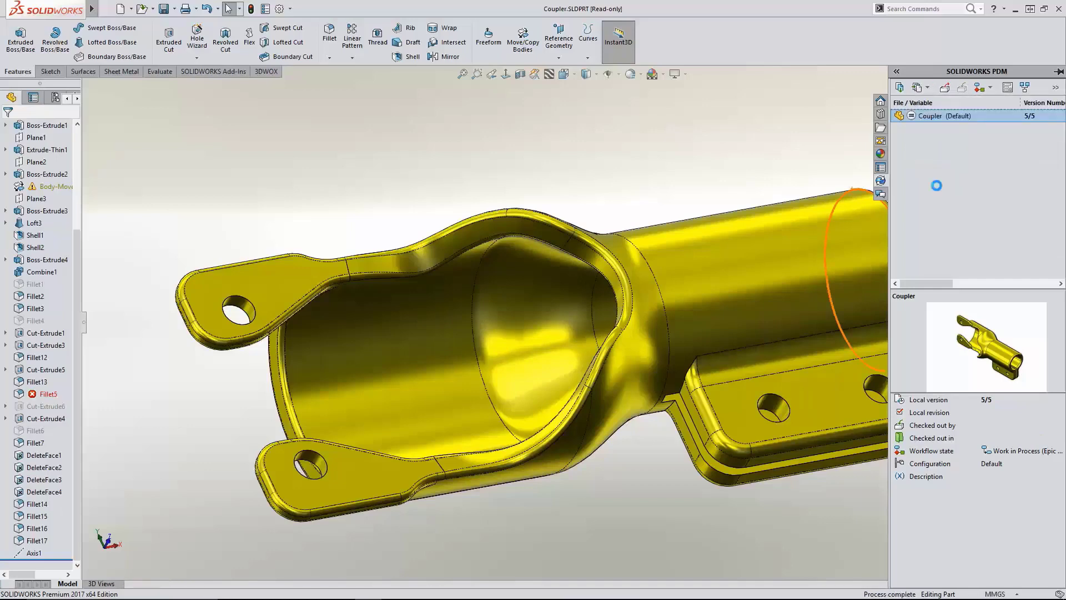
middle_click_drag(629, 159, 639, 314)
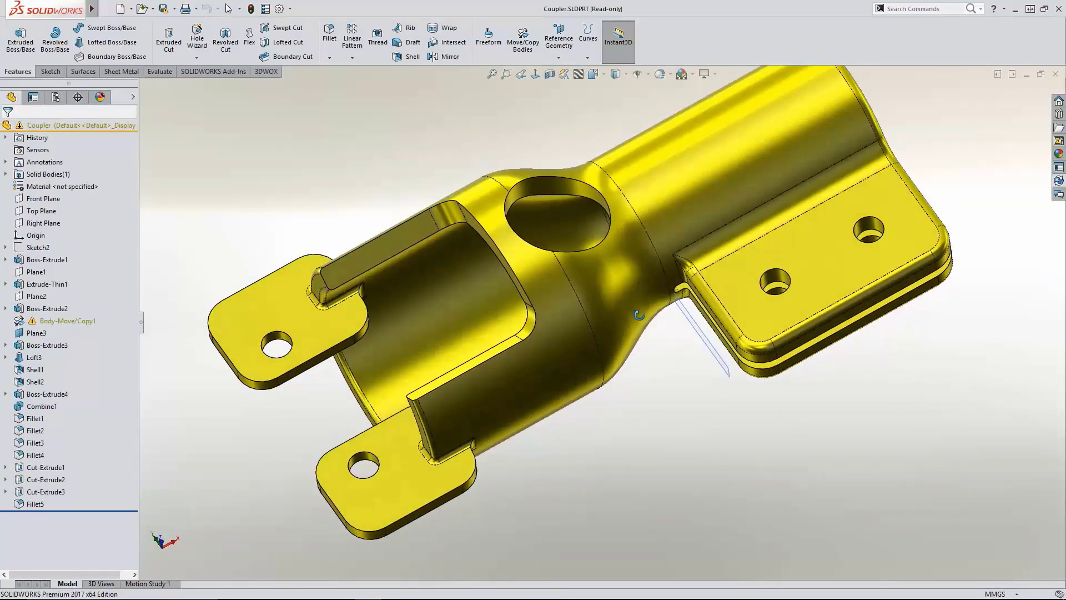
left_click(1058, 182)
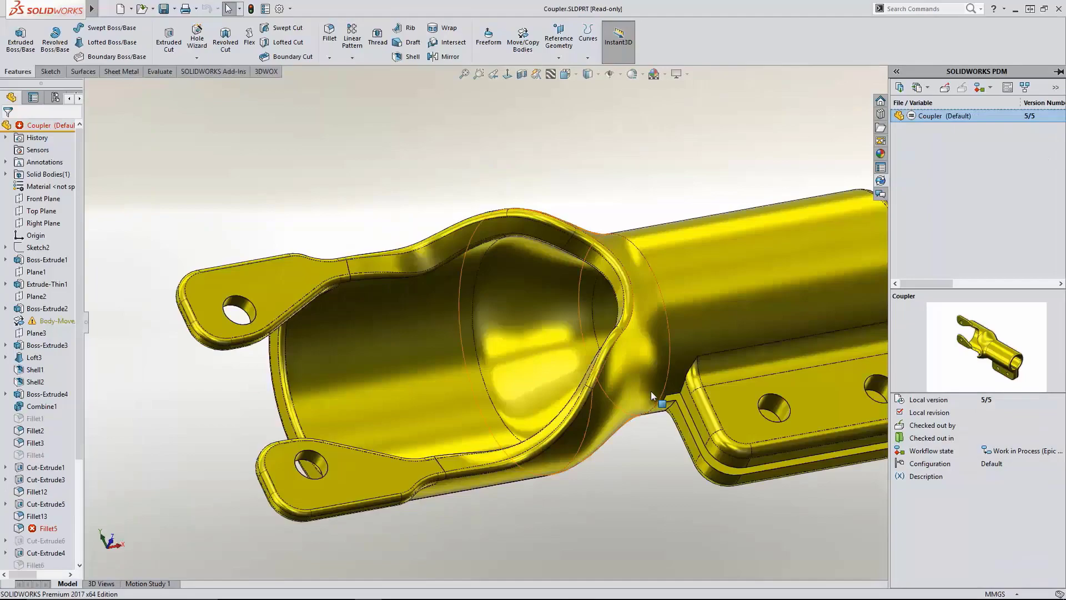
middle_click_drag(650, 391, 700, 486)
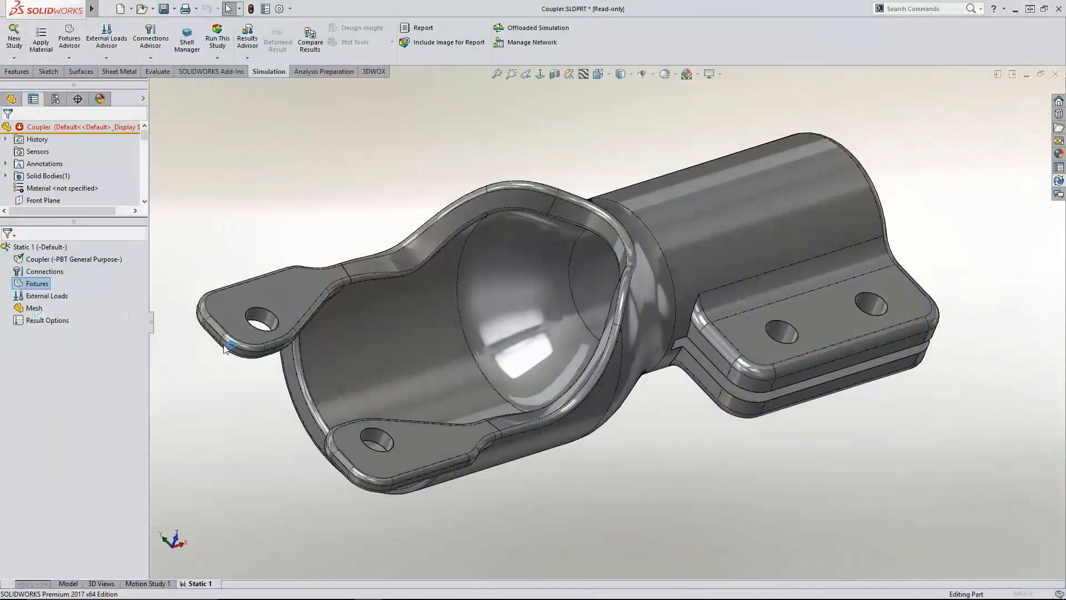
Step: Apply a Fixed Geometry fixture to both tab faces
left_click(275, 305)
left_click(376, 440)
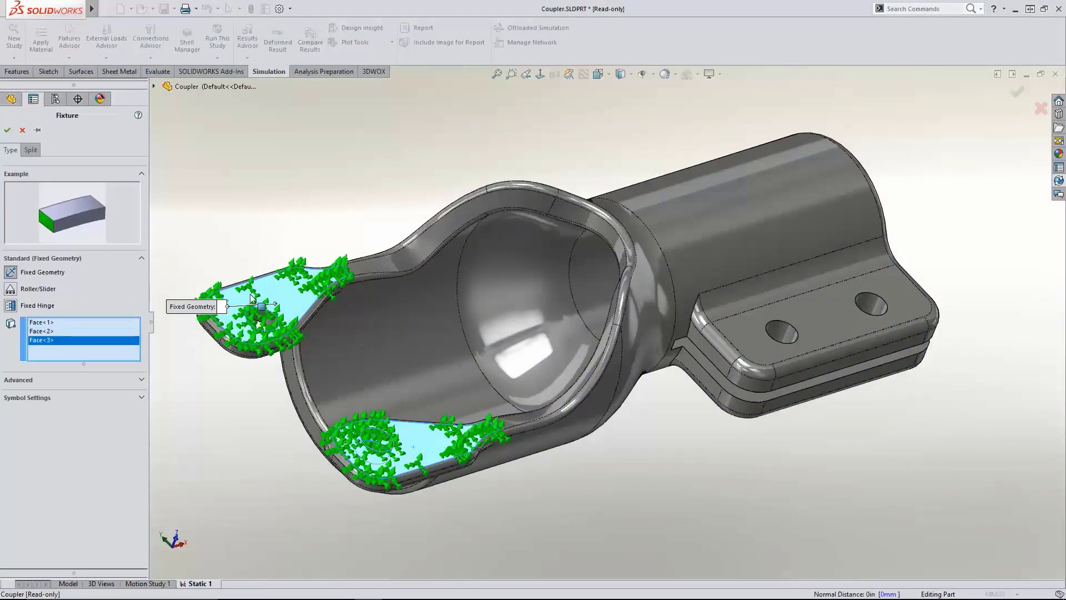
left_click(7, 130)
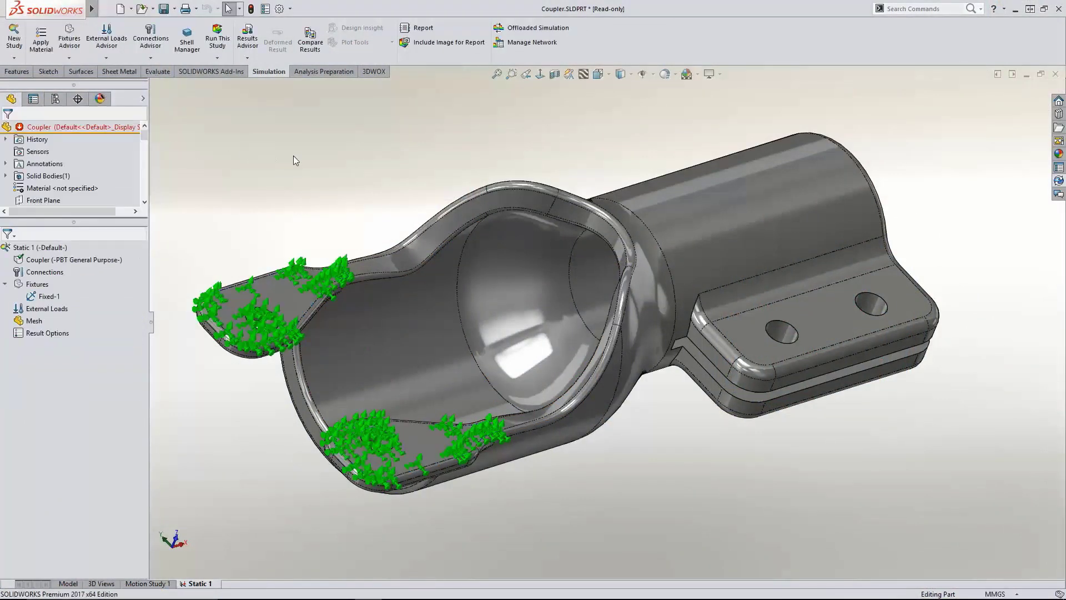
Step: Apply a 100 lbf.in torque to the inner bore face
right_click(45, 308)
left_click(71, 50)
middle_click_drag(355, 179, 587, 264)
left_click(588, 264)
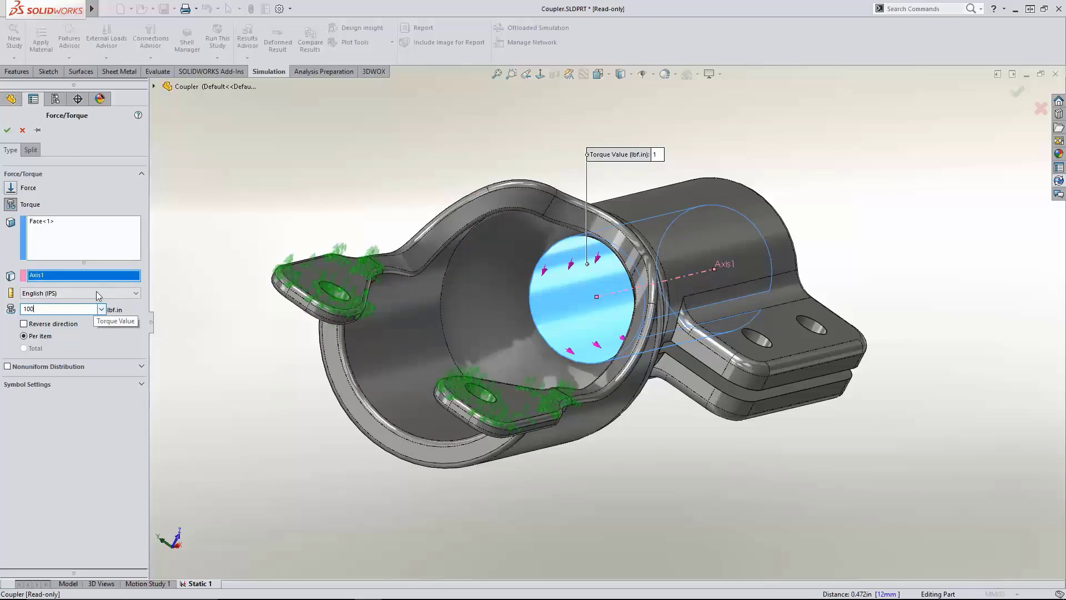
key("Return")
Step: Run the static study and animate the Stress1 result
left_click(54, 357)
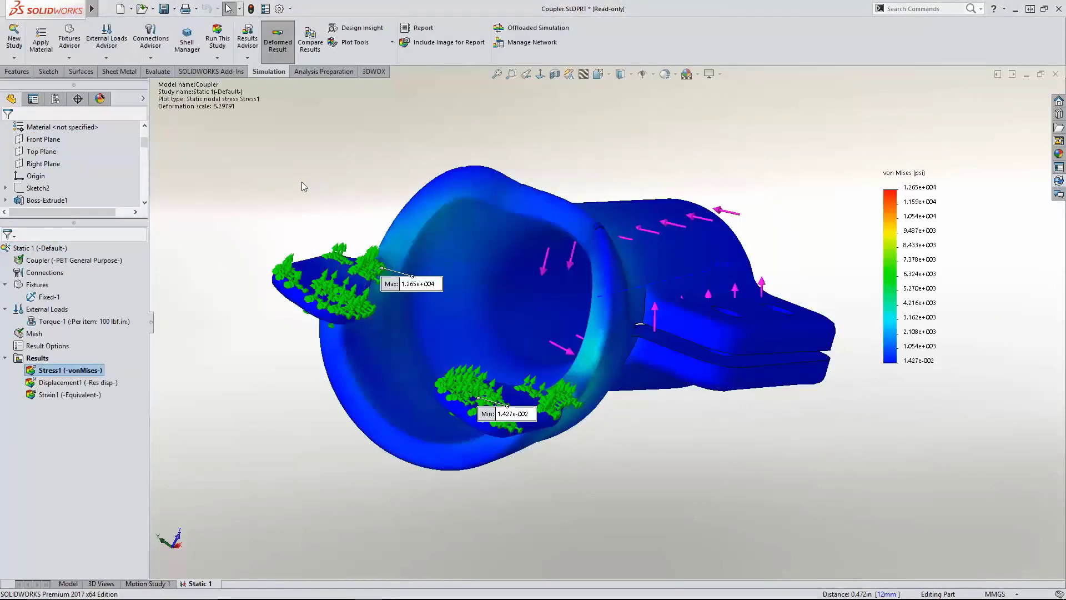
right_click(66, 371)
left_click(78, 133)
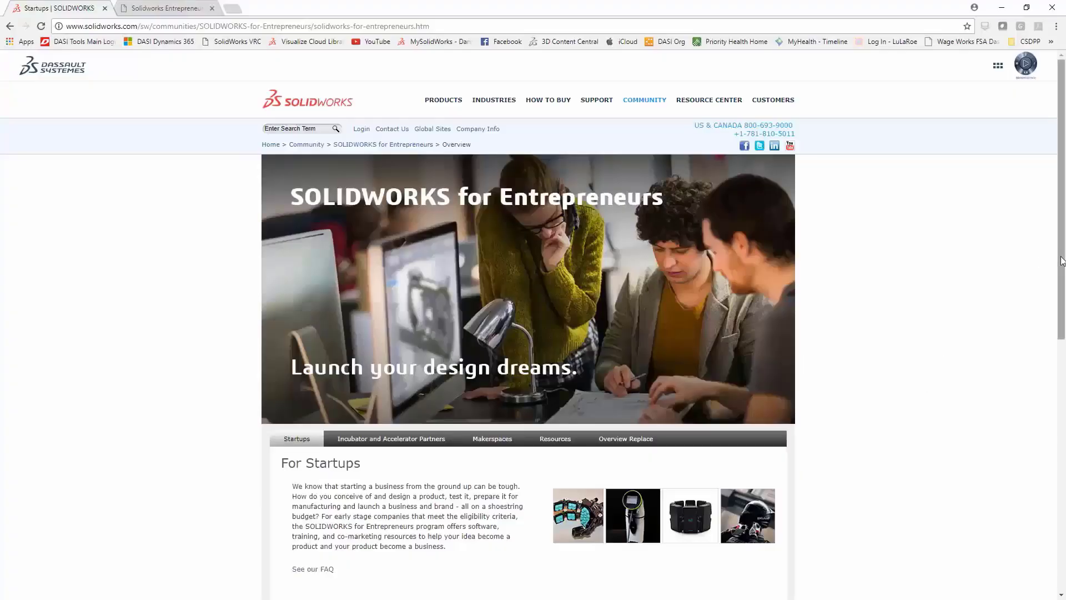
Step: Scroll the SOLIDWORKS for Entrepreneurs page down to the Apply now benefits and Eligibility criteria
left_click_drag(1061, 261, 1063, 377)
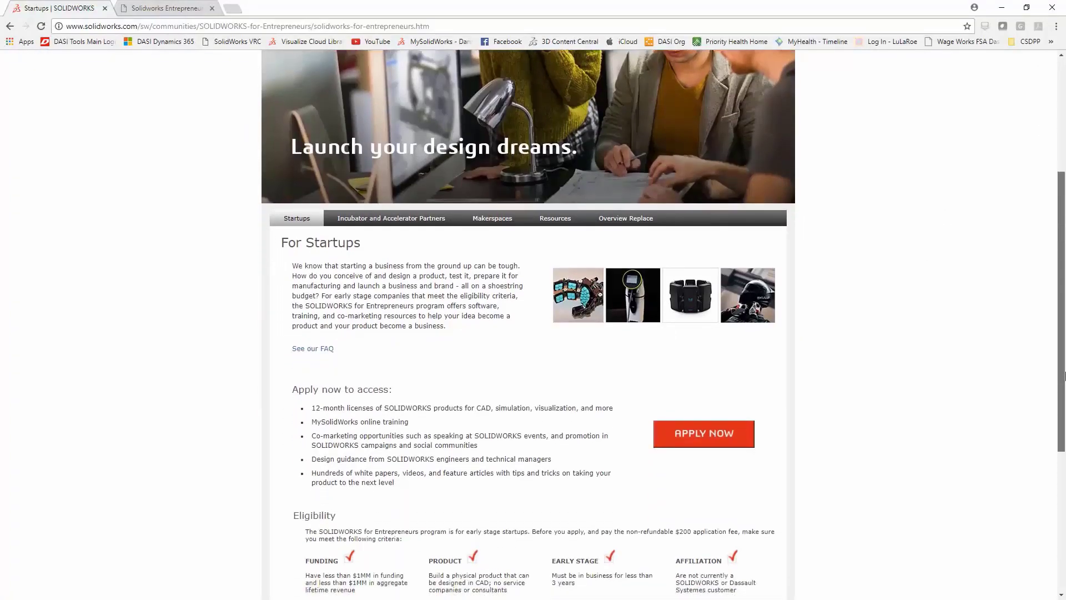